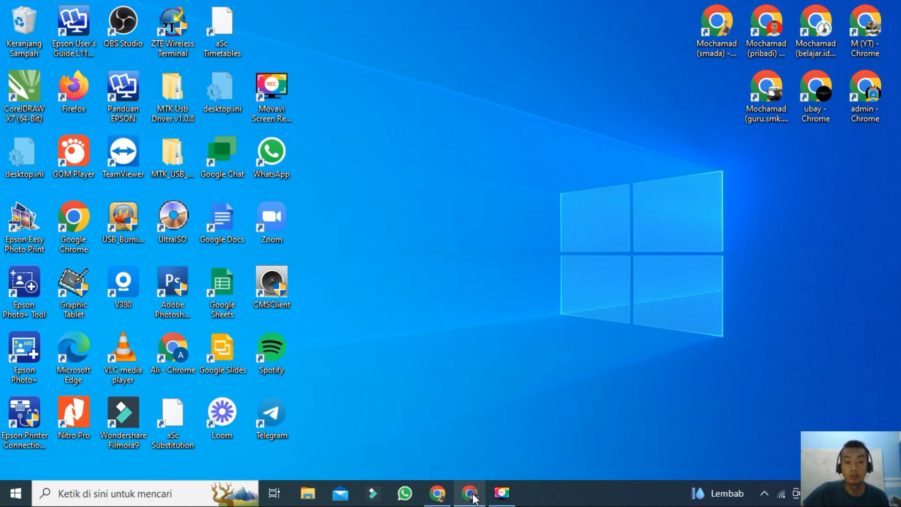
Step: Open the Rapor SP login page in Chrome and sign in with the saved user name and password
{"action": "mouse_move", "coordinate": [470, 493]}
{"action": "left_click", "coordinate": [428, 418]}
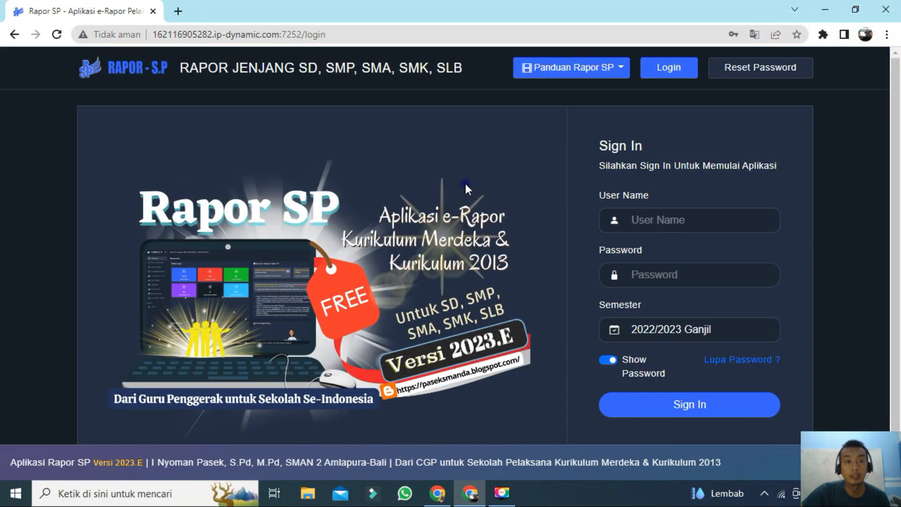
{"action": "left_click", "coordinate": [669, 221]}
{"action": "left_click", "coordinate": [700, 257]}
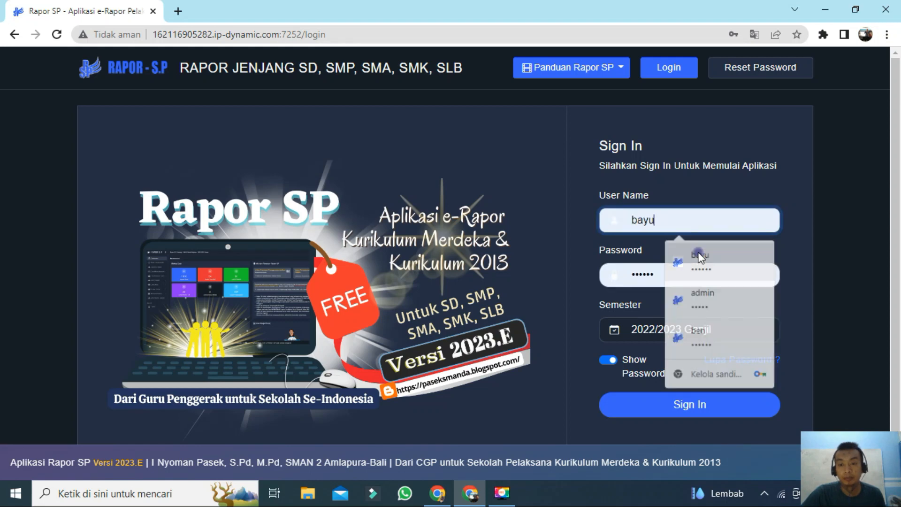
{"action": "left_click", "coordinate": [719, 403]}
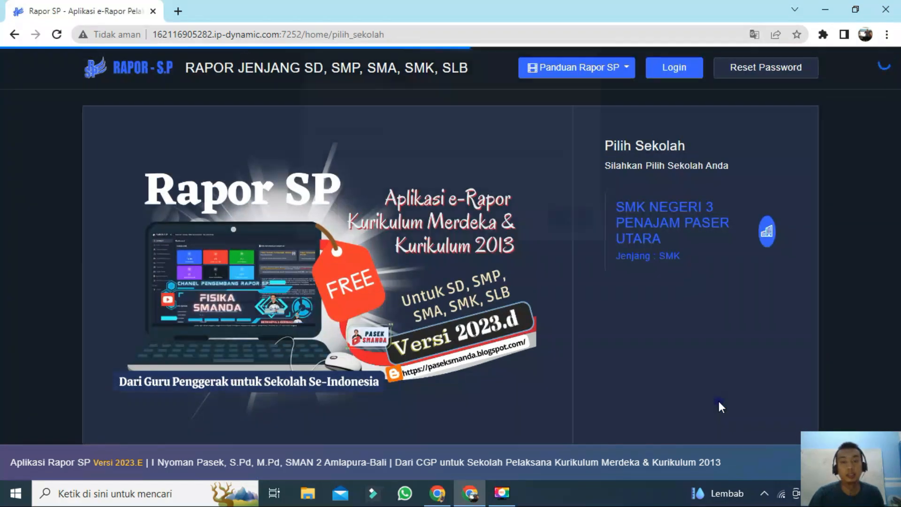
Step: Choose SMK NEGERI 3 PENAJAM PASER UTARA as the school and open the Input Nilai Rapor page
{"action": "left_click", "coordinate": [573, 224]}
{"action": "left_click", "coordinate": [652, 236]}
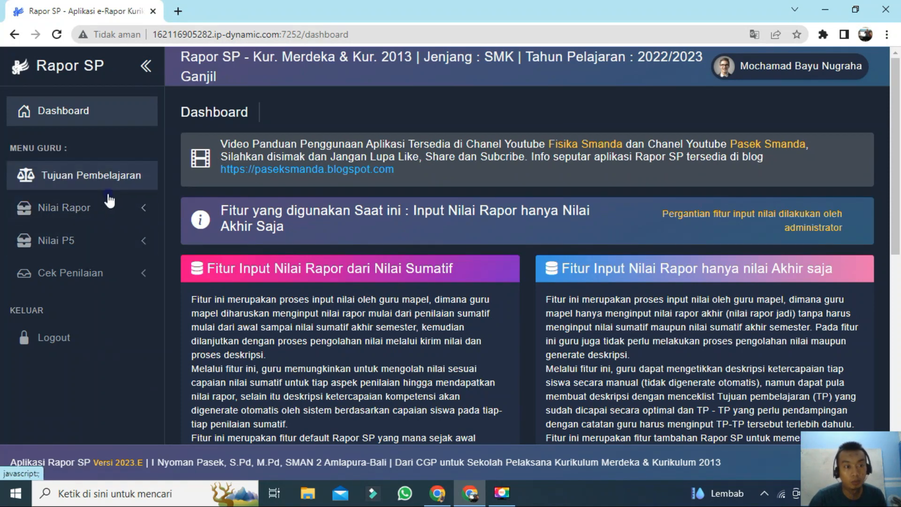
{"action": "left_click", "coordinate": [66, 214]}
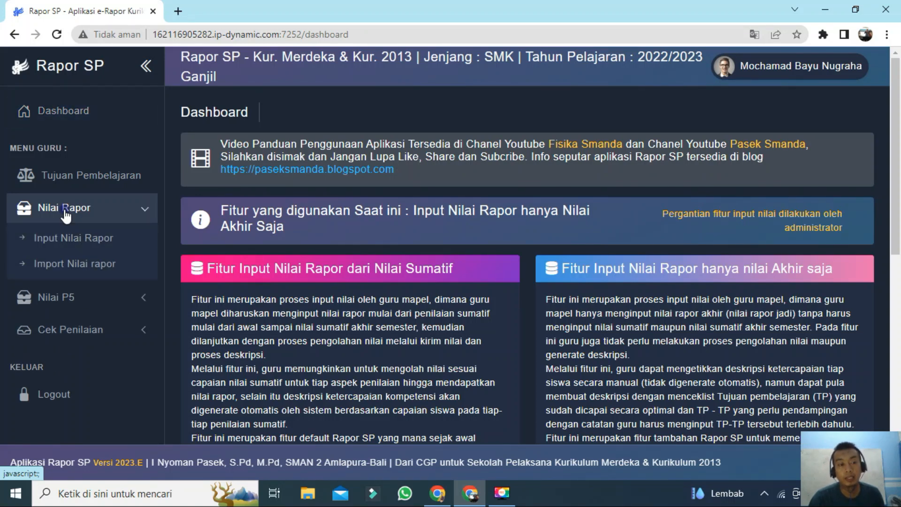
{"action": "left_click", "coordinate": [90, 249]}
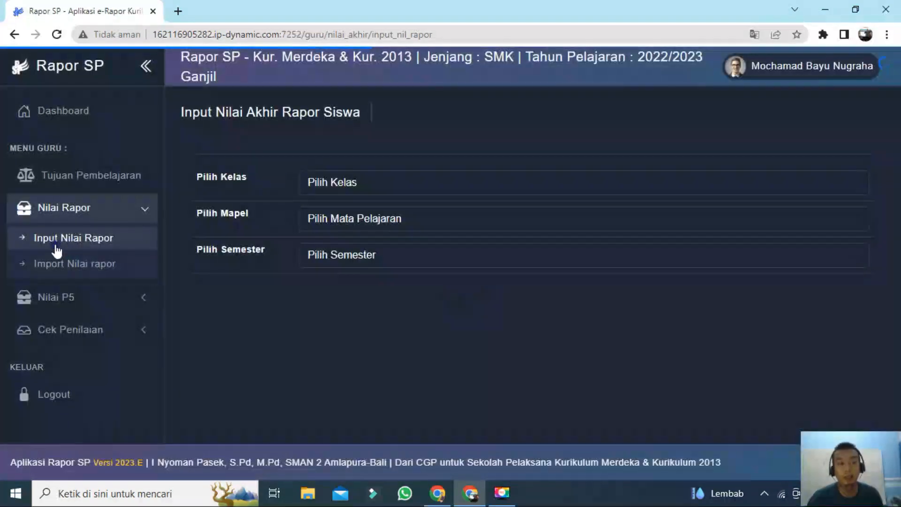
Step: Select class X APHP, subject Matematika (Umum) and Semester 1 to load the student grade table
{"action": "left_click", "coordinate": [389, 187]}
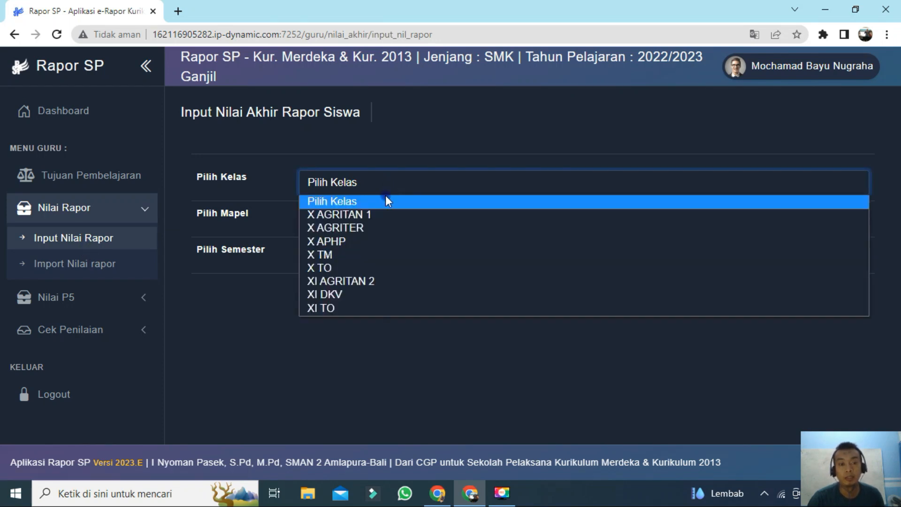
{"action": "left_click", "coordinate": [381, 241]}
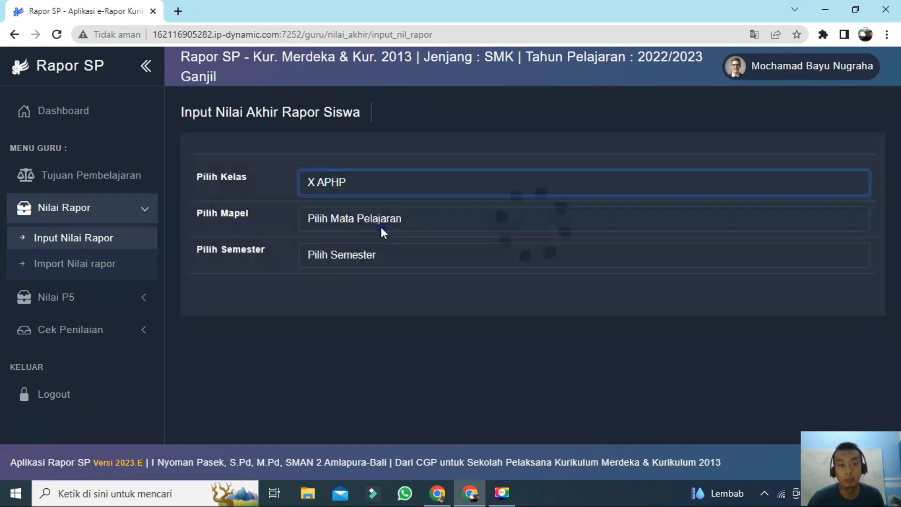
{"action": "left_click", "coordinate": [382, 220]}
{"action": "left_click", "coordinate": [386, 251]}
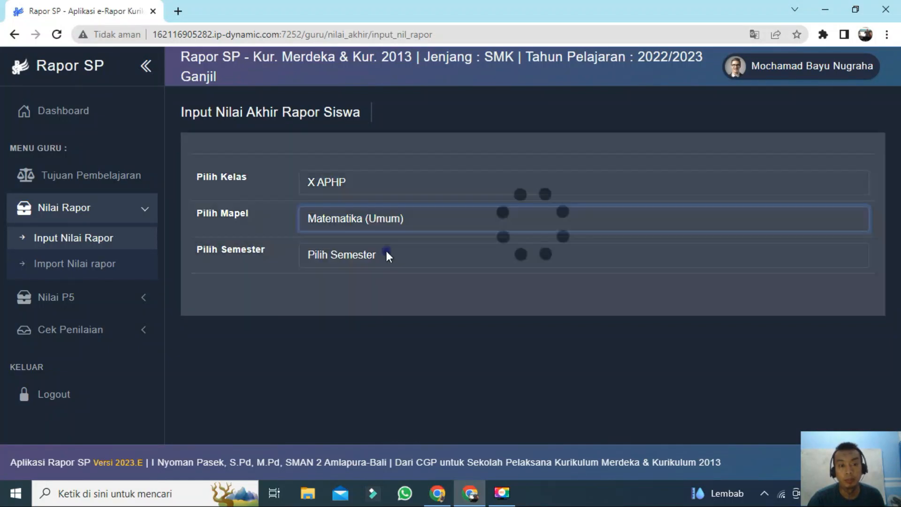
{"action": "left_click", "coordinate": [382, 255]}
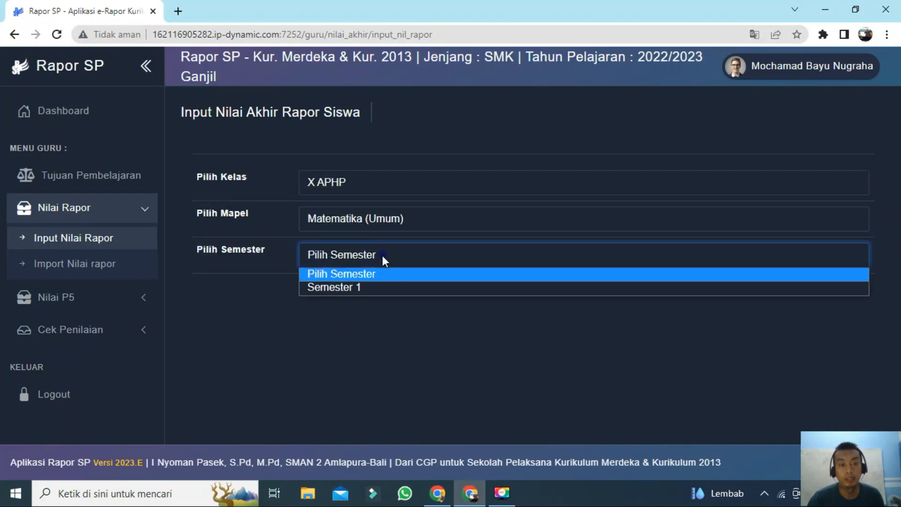
{"action": "left_click", "coordinate": [378, 287]}
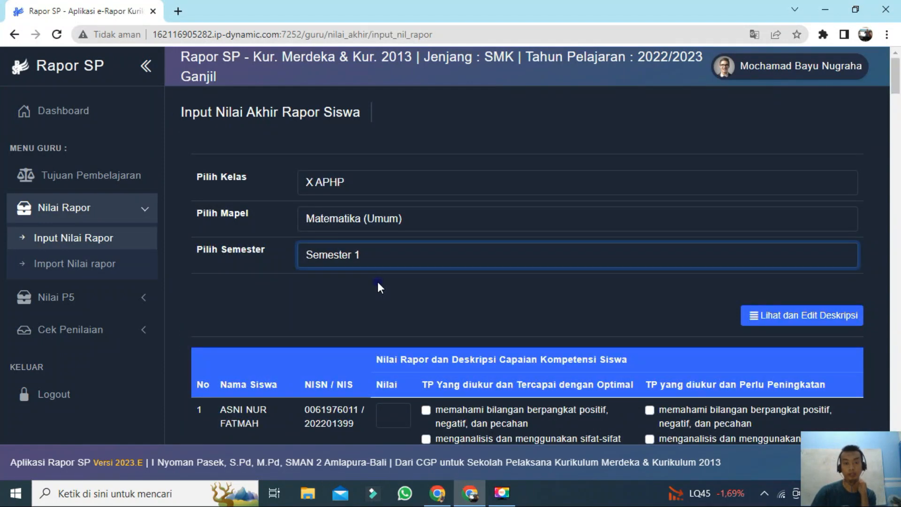
Step: Enter a report score of 80 for the first student in the list
{"action": "scroll", "coordinate": [378, 287], "scroll_direction": "down", "scroll_amount": 3}
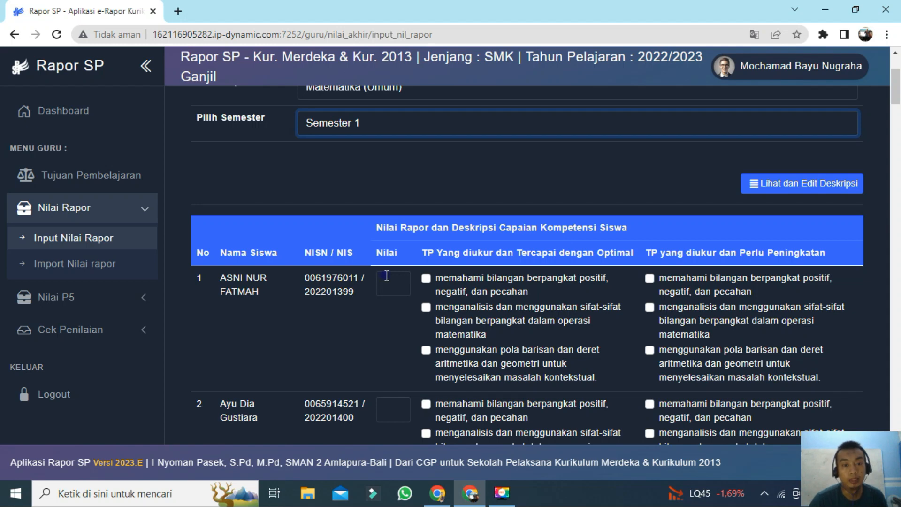
{"action": "scroll", "coordinate": [385, 277], "scroll_direction": "down", "scroll_amount": 3}
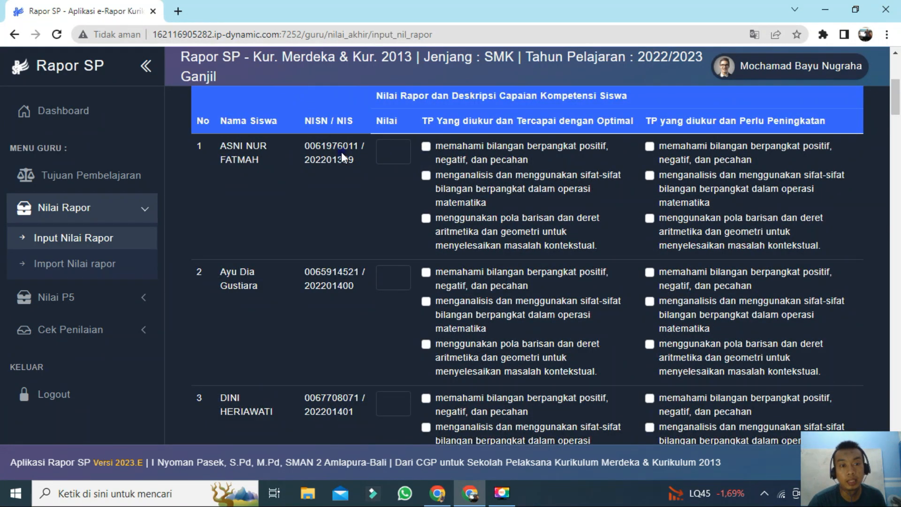
{"action": "left_click", "coordinate": [389, 150]}
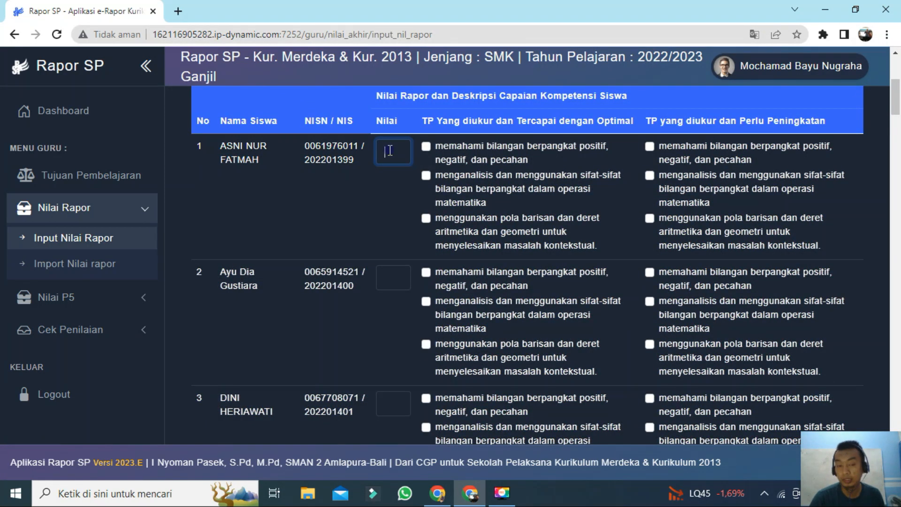
{"action": "type", "text": "80"}
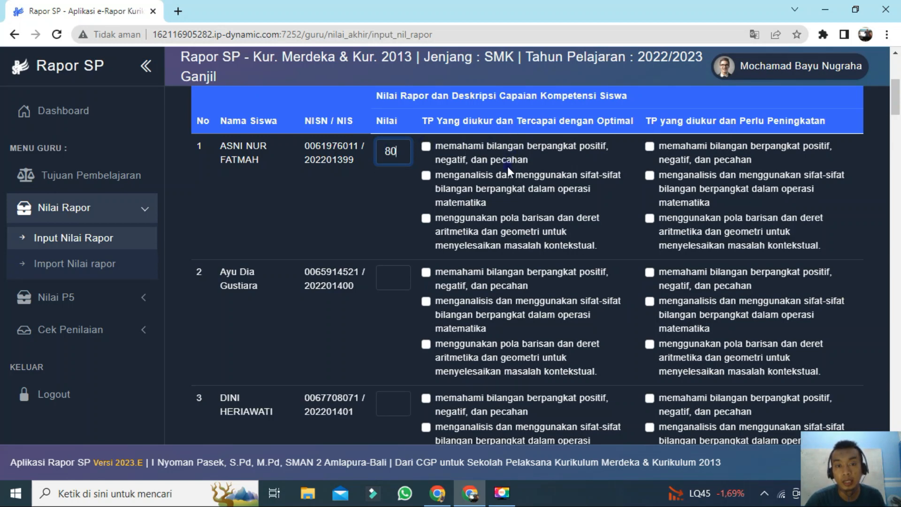
Step: Tick and untick the first student's first optimal TP and second improvement TP checkboxes
{"action": "scroll", "coordinate": [508, 166], "scroll_direction": "up", "scroll_amount": 2}
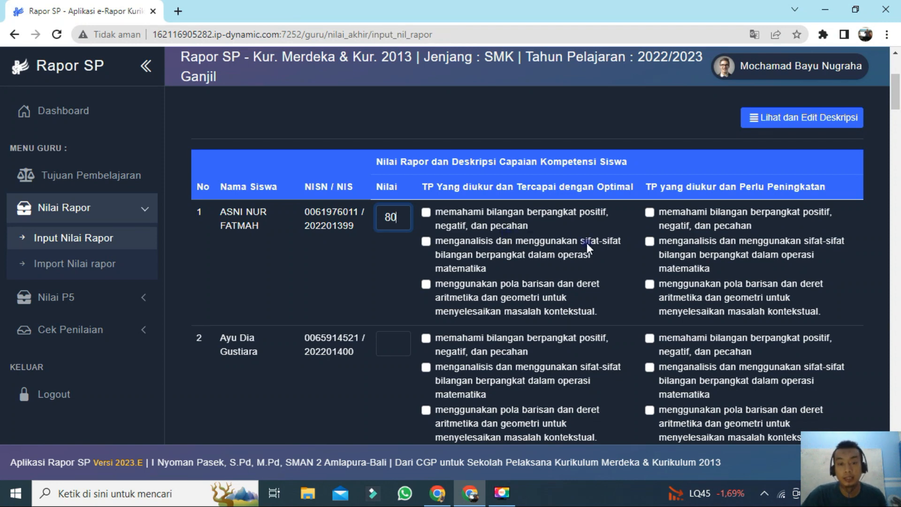
{"action": "scroll", "coordinate": [555, 263], "scroll_direction": "up", "scroll_amount": 2}
{"action": "scroll", "coordinate": [555, 263], "scroll_direction": "down", "scroll_amount": 2}
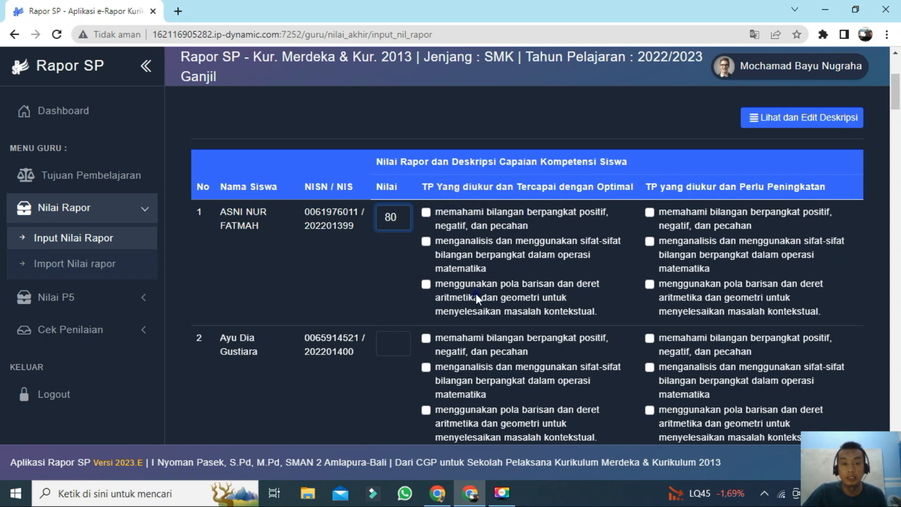
{"action": "left_click", "coordinate": [426, 213]}
{"action": "left_click", "coordinate": [425, 212]}
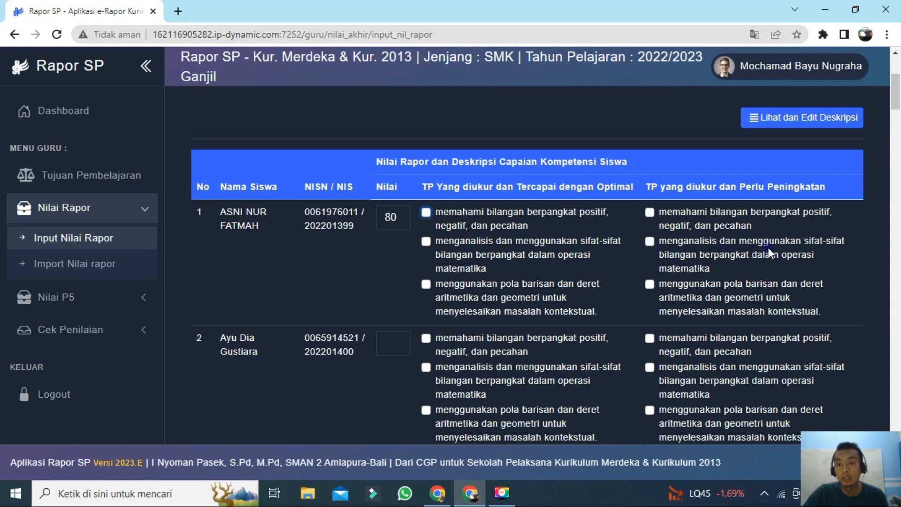
{"action": "left_click", "coordinate": [650, 241]}
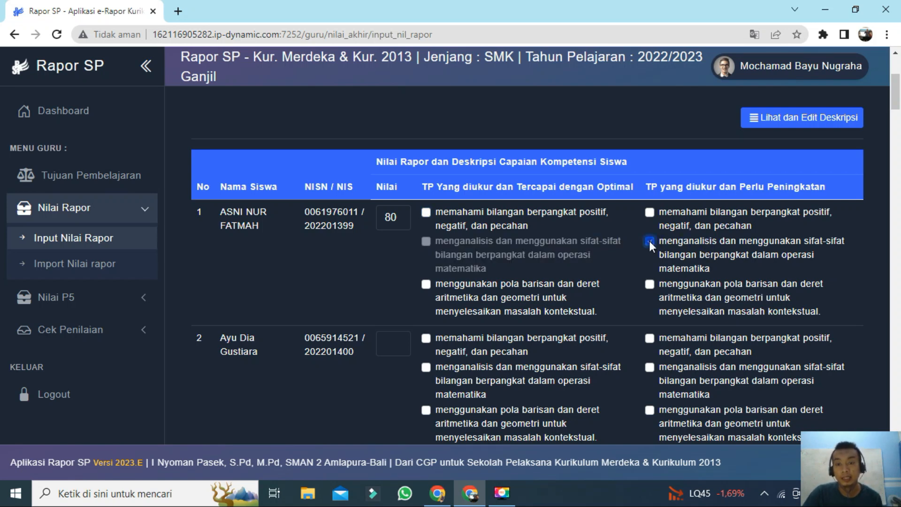
{"action": "left_click", "coordinate": [650, 240]}
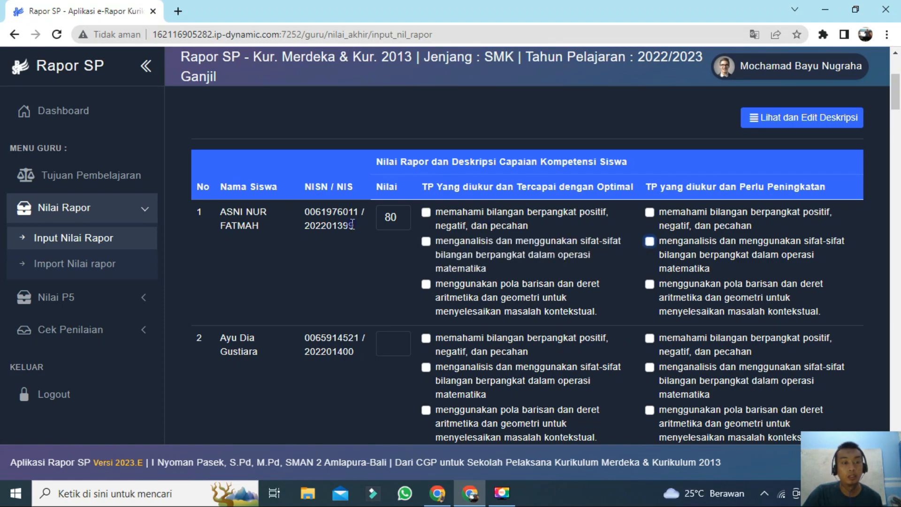
Step: Browse down the student list to review the other students' score and TP rows
{"action": "scroll", "coordinate": [371, 247], "scroll_direction": "down", "scroll_amount": 4}
{"action": "scroll", "coordinate": [383, 245], "scroll_direction": "up", "scroll_amount": 4}
{"action": "left_click", "coordinate": [392, 343]}
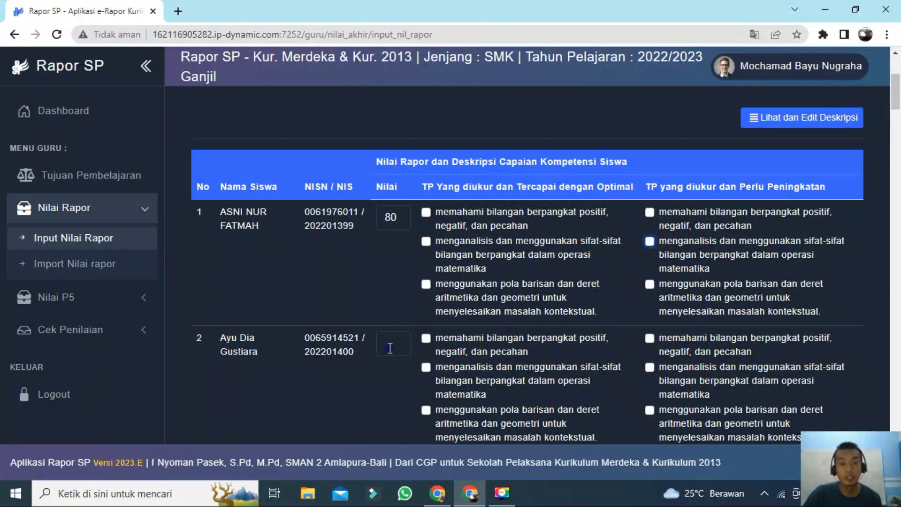
{"action": "scroll", "coordinate": [447, 335], "scroll_direction": "down", "scroll_amount": 8}
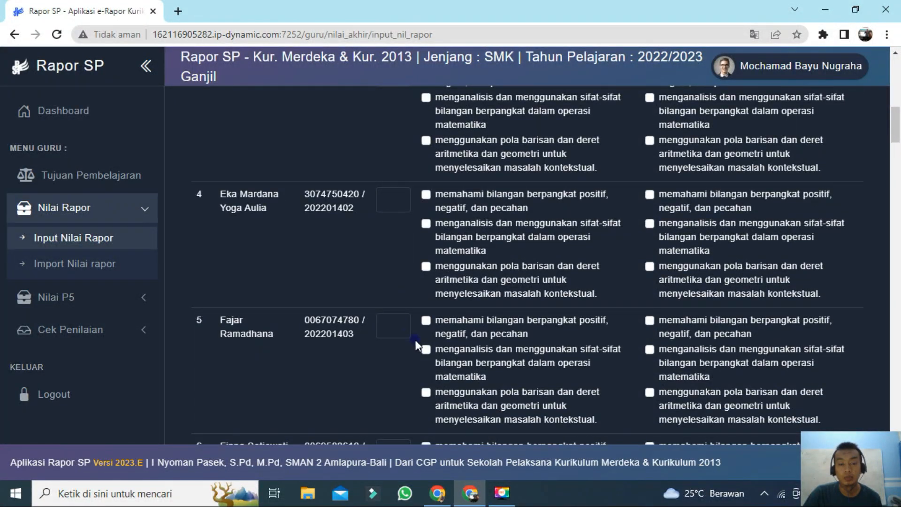
{"action": "scroll", "coordinate": [415, 339], "scroll_direction": "down", "scroll_amount": 4}
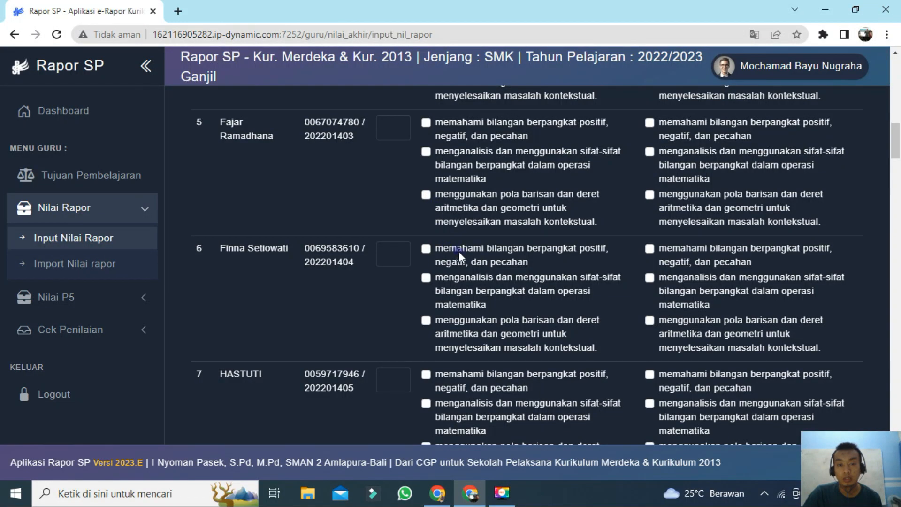
{"action": "scroll", "coordinate": [459, 252], "scroll_direction": "up", "scroll_amount": 12}
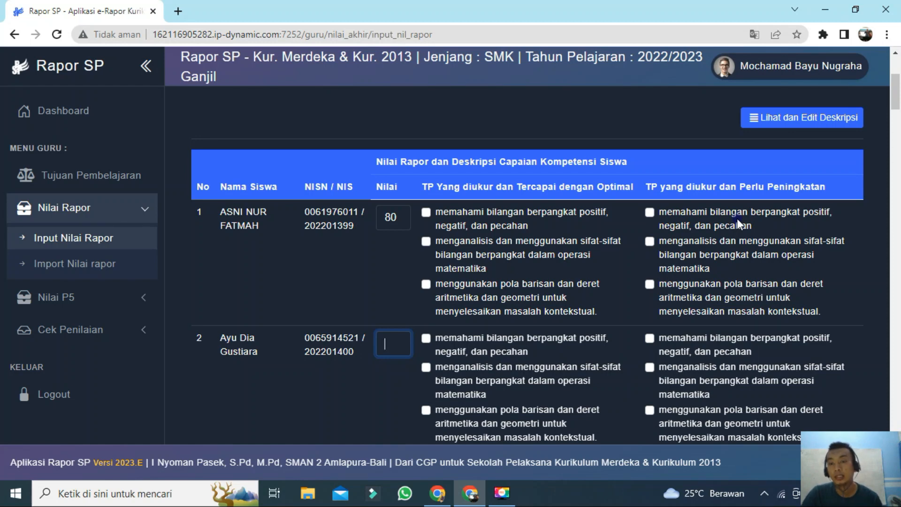
Step: For the first student, tick the first and third TPs as optimally achieved and the second as needing improvement
{"action": "left_click", "coordinate": [426, 212]}
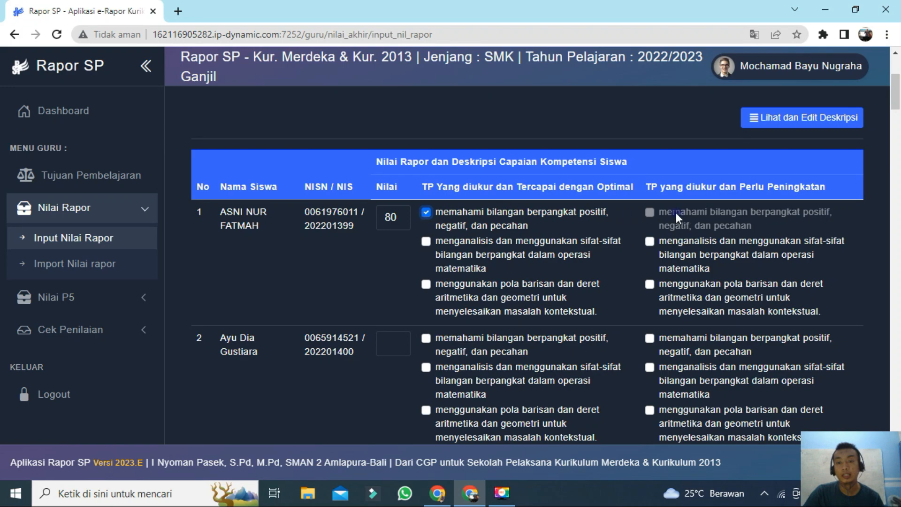
{"action": "left_click", "coordinate": [649, 241]}
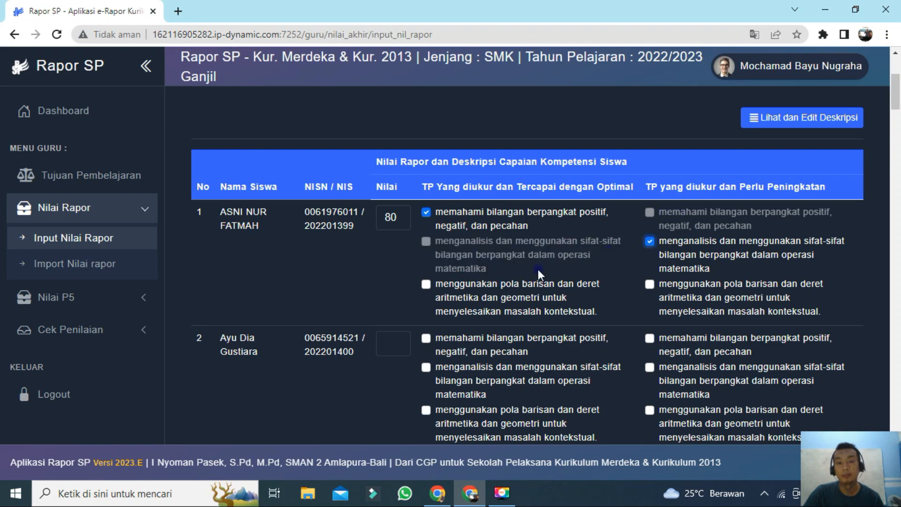
{"action": "left_click", "coordinate": [427, 284]}
Step: Save the grade data with Simpan Data Nilai at the end of the student list
{"action": "scroll", "coordinate": [507, 267], "scroll_direction": "down", "scroll_amount": 18}
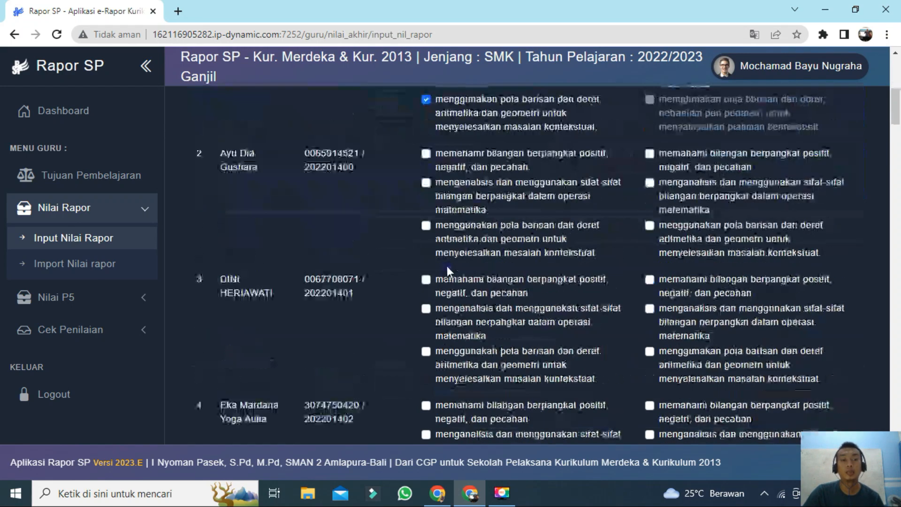
{"action": "scroll", "coordinate": [390, 204], "scroll_direction": "down", "scroll_amount": 13}
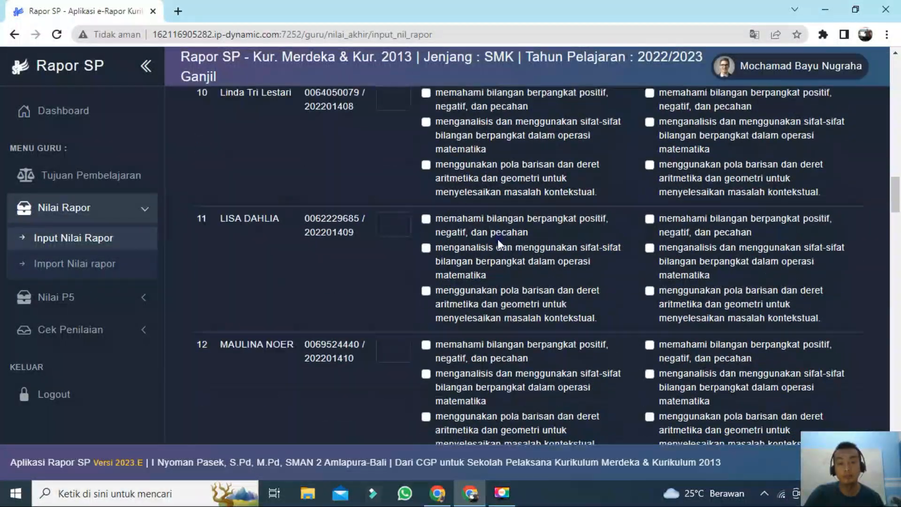
{"action": "scroll", "coordinate": [520, 229], "scroll_direction": "down", "scroll_amount": 20}
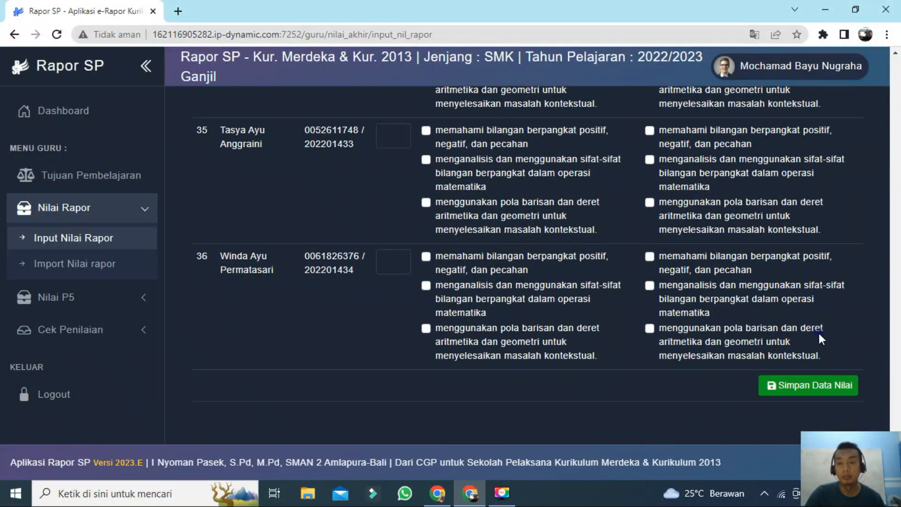
{"action": "left_click", "coordinate": [826, 385]}
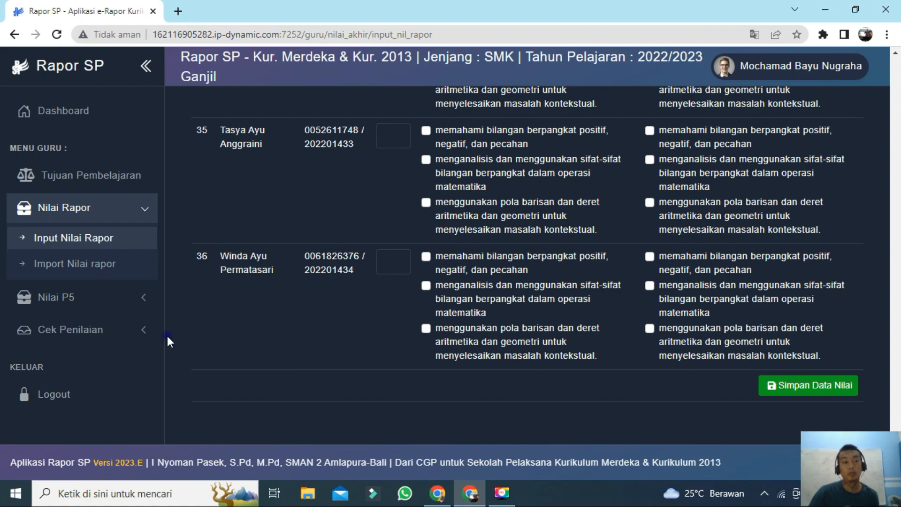
Step: Untick the first student's first optimally achieved TP, about positive and negative exponents
{"action": "scroll", "coordinate": [329, 298], "scroll_direction": "up", "scroll_amount": 1}
{"action": "scroll", "coordinate": [328, 301], "scroll_direction": "up", "scroll_amount": 20}
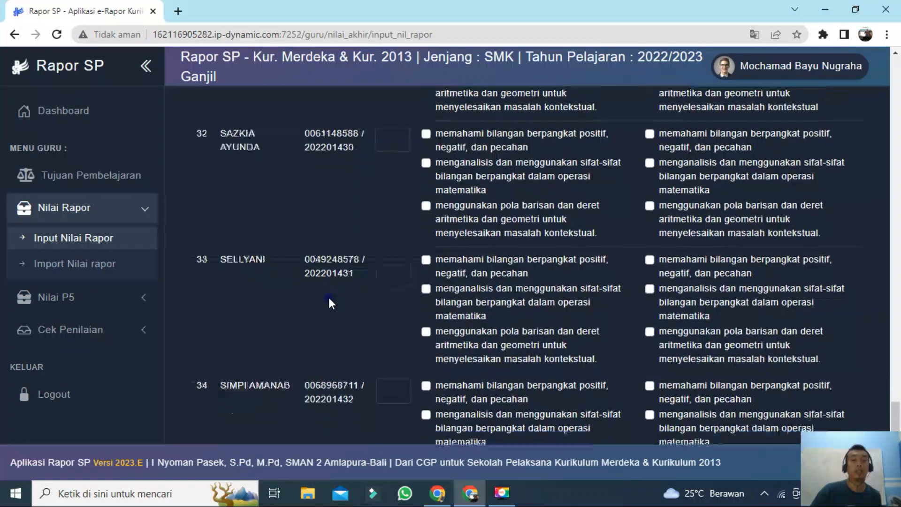
{"action": "scroll", "coordinate": [329, 300], "scroll_direction": "up", "scroll_amount": 20}
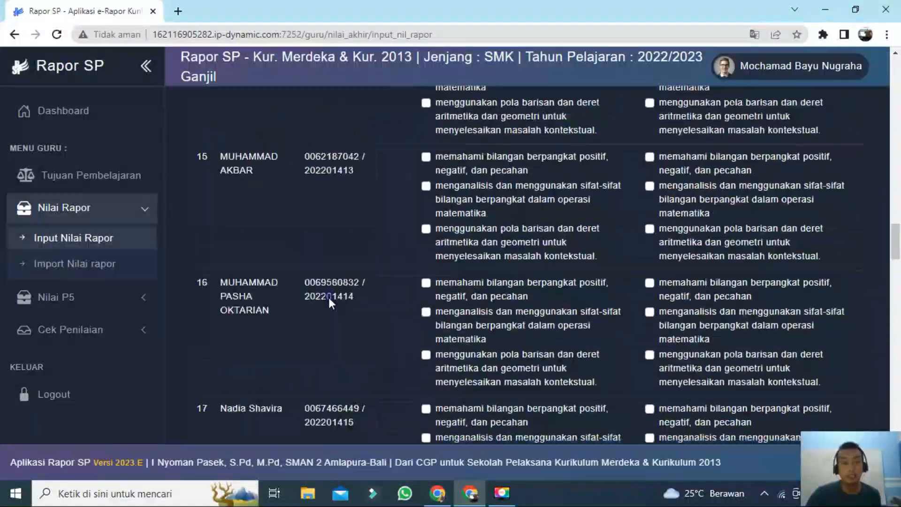
{"action": "scroll", "coordinate": [331, 299], "scroll_direction": "up", "scroll_amount": 8}
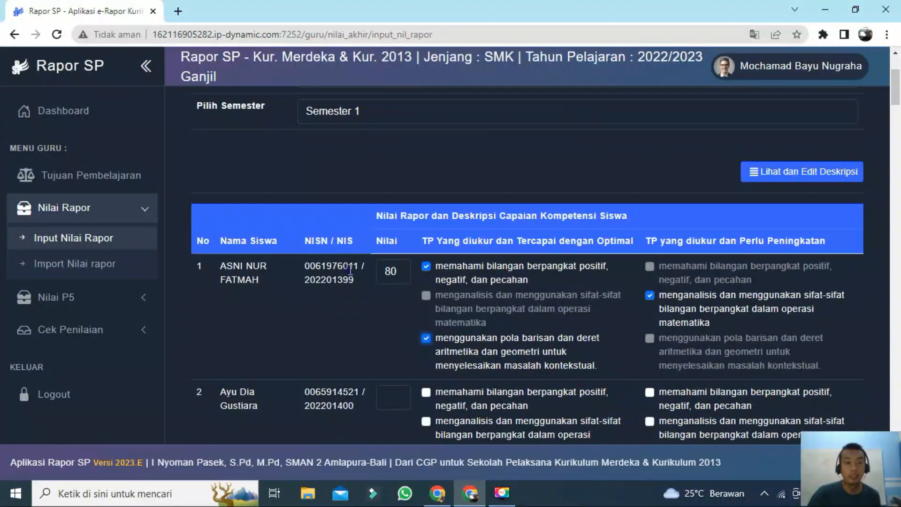
{"action": "left_click", "coordinate": [426, 267]}
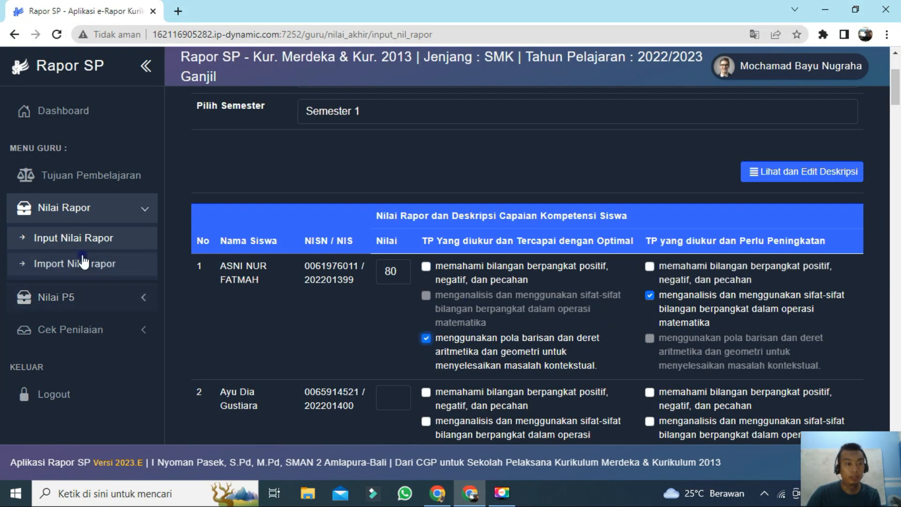
Step: Open the Import Nilai Rapor page
{"action": "left_click", "coordinate": [88, 274]}
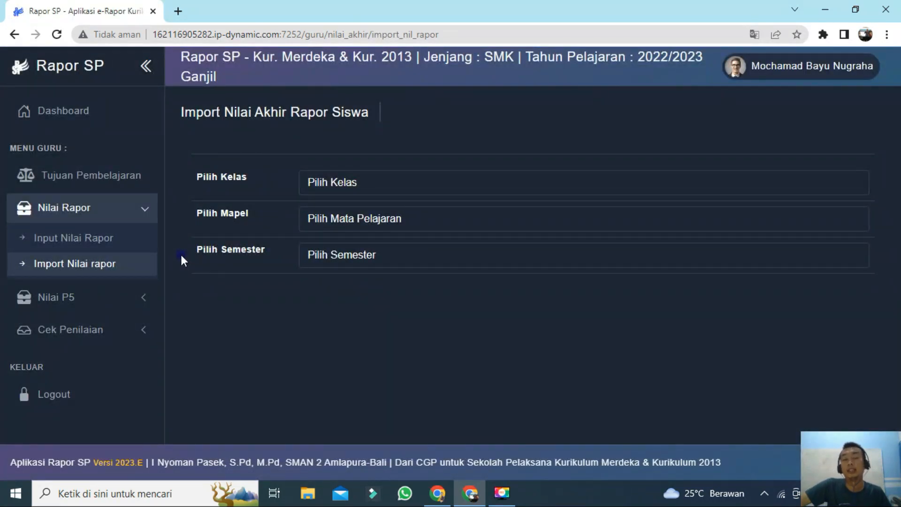
Step: Choose class X APHP, subject Matematika (Umum) and Semester 1 on the report score import page
{"action": "left_click", "coordinate": [346, 192]}
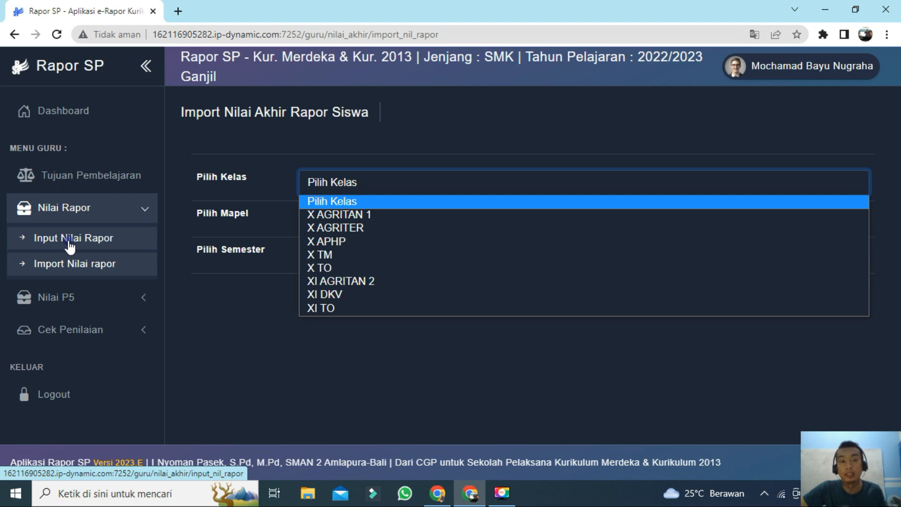
{"action": "left_click", "coordinate": [353, 241]}
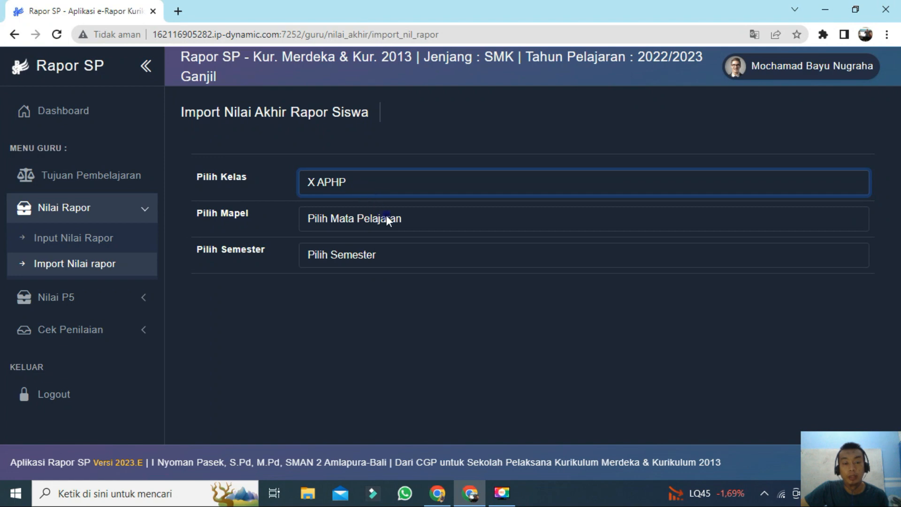
{"action": "left_click", "coordinate": [386, 217]}
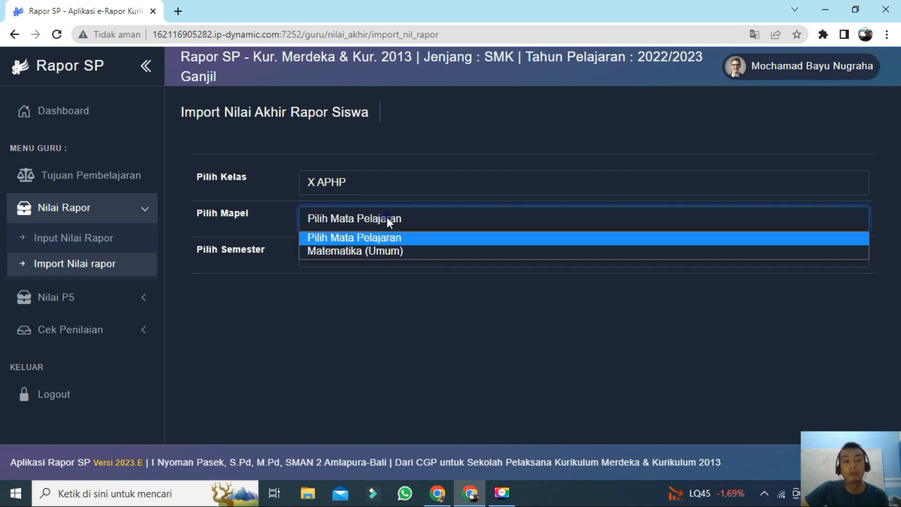
{"action": "left_click", "coordinate": [390, 250]}
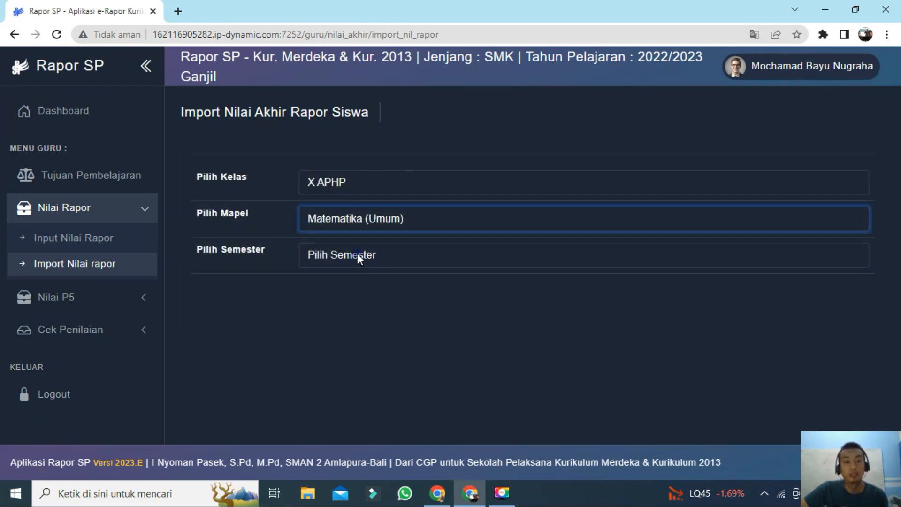
{"action": "left_click", "coordinate": [356, 253]}
{"action": "left_click", "coordinate": [367, 283]}
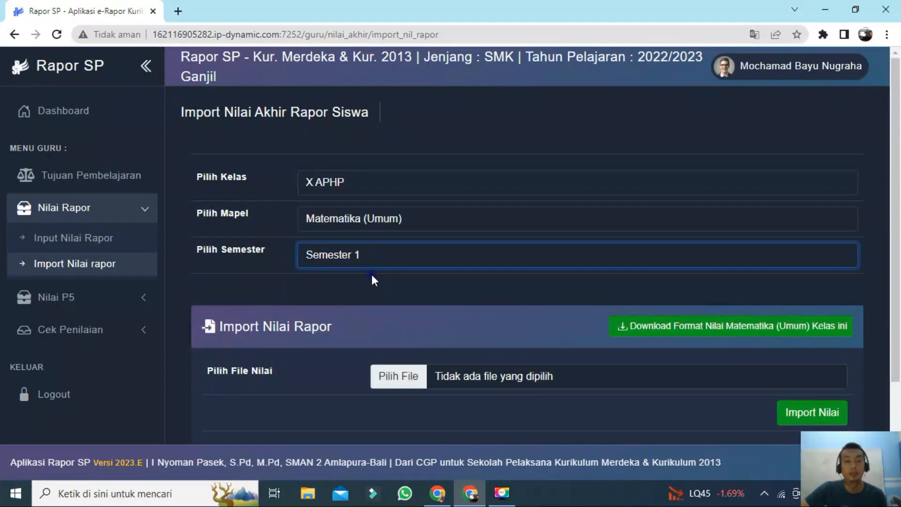
Step: Download the Matematika (Umum) score format for this class and open the downloaded workbook
{"action": "scroll", "coordinate": [373, 281], "scroll_direction": "down", "scroll_amount": 2}
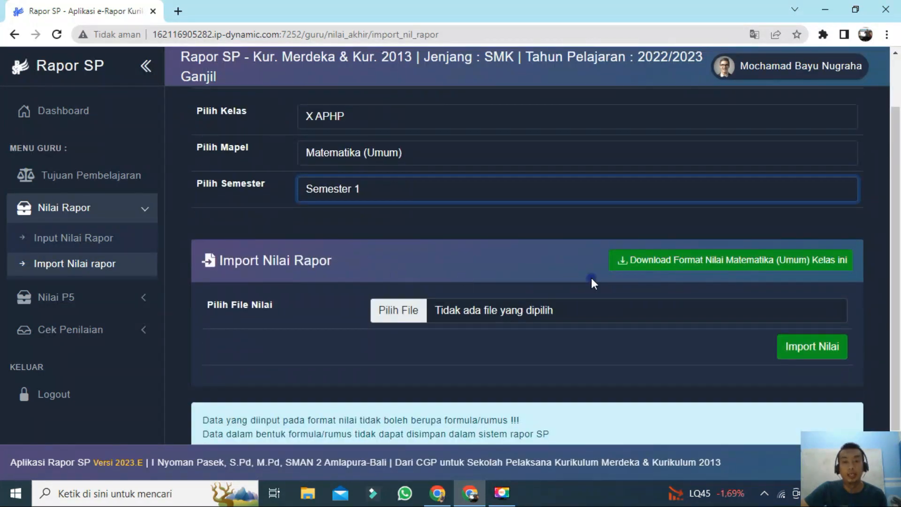
{"action": "left_click", "coordinate": [711, 262]}
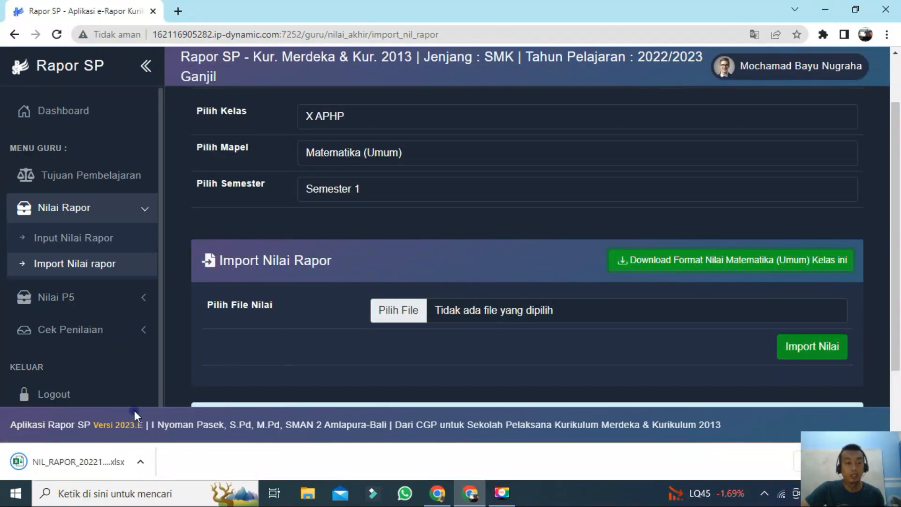
{"action": "left_click", "coordinate": [82, 464]}
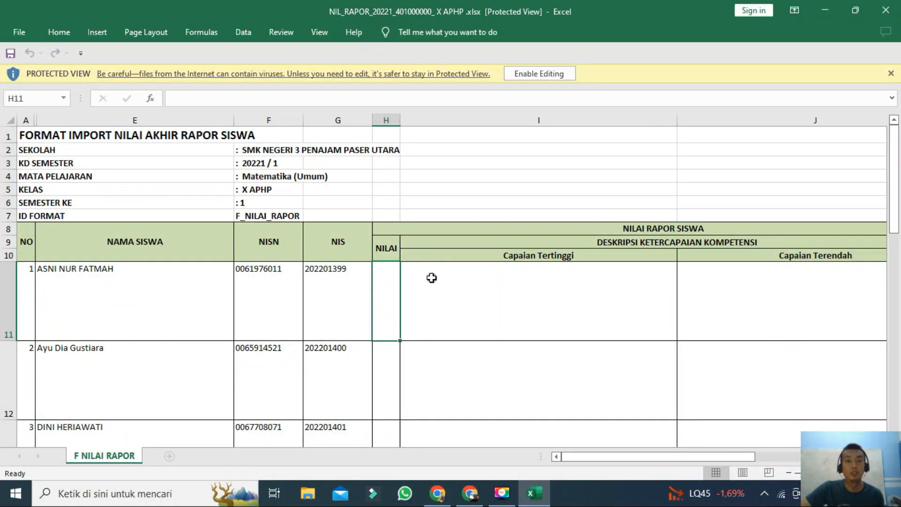
Step: Examine the import template's student rows and its NILAI and Capaian columns
{"action": "left_click", "coordinate": [530, 81]}
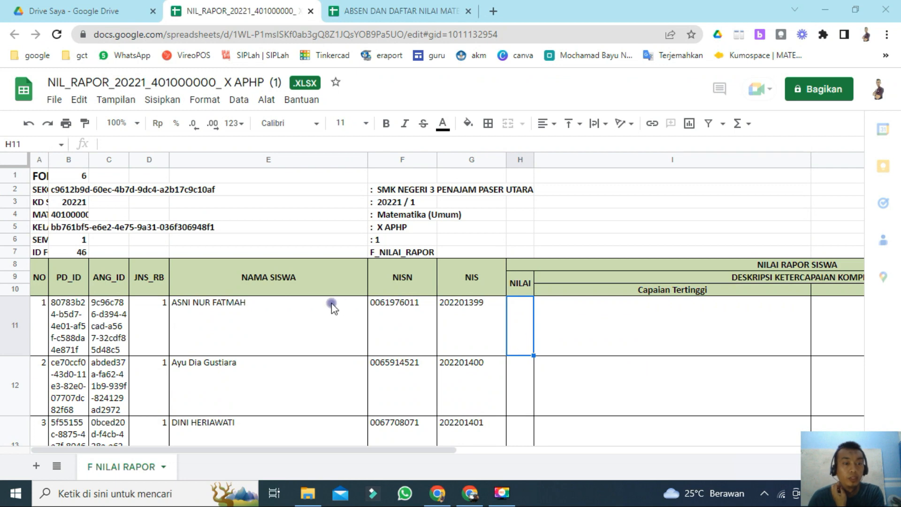
{"action": "scroll", "coordinate": [455, 288], "scroll_direction": "down", "scroll_amount": 5}
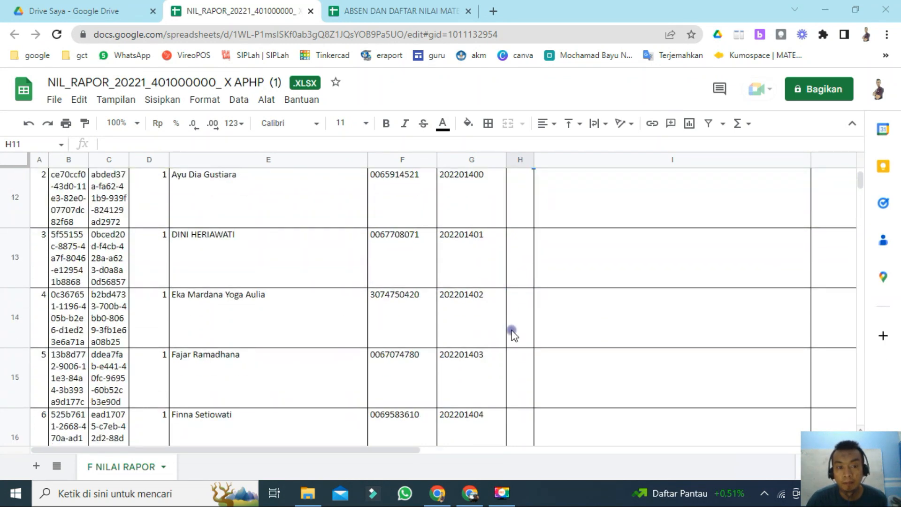
{"action": "scroll", "coordinate": [517, 334], "scroll_direction": "up", "scroll_amount": 5}
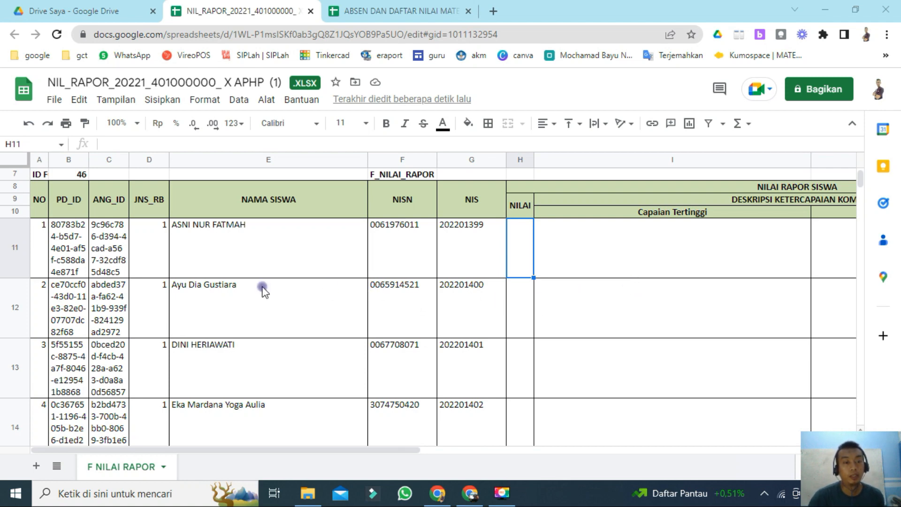
{"action": "scroll", "coordinate": [363, 267], "scroll_direction": "down", "scroll_amount": 1}
{"action": "scroll", "coordinate": [364, 272], "scroll_direction": "up", "scroll_amount": 2}
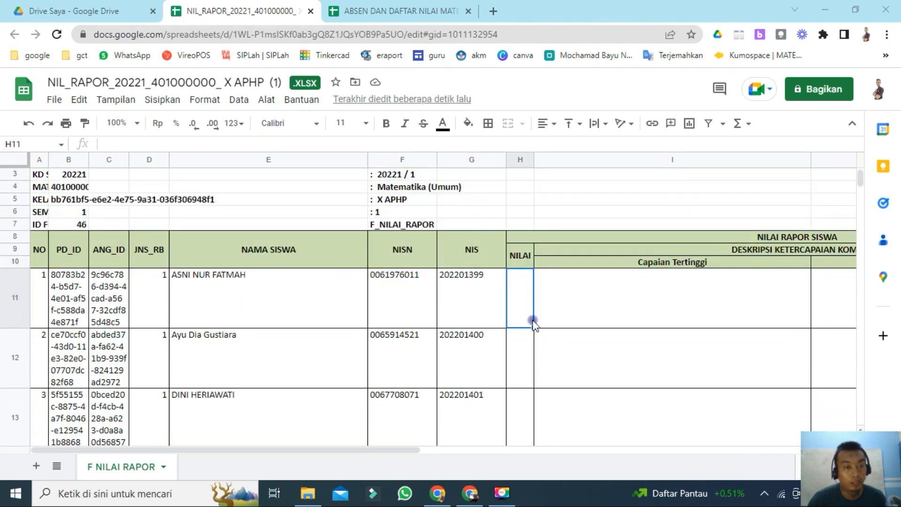
{"action": "scroll", "coordinate": [249, 305], "scroll_direction": "down", "scroll_amount": 1}
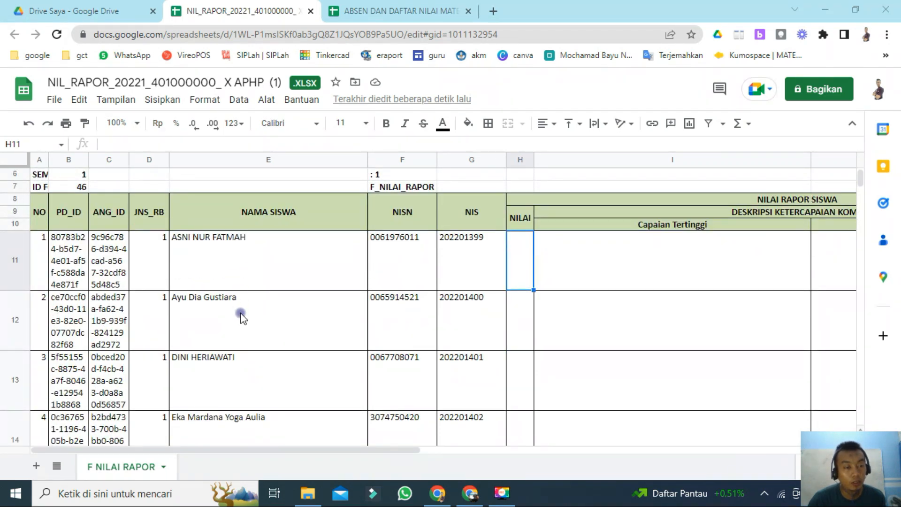
{"action": "scroll", "coordinate": [249, 316], "scroll_direction": "up", "scroll_amount": 2}
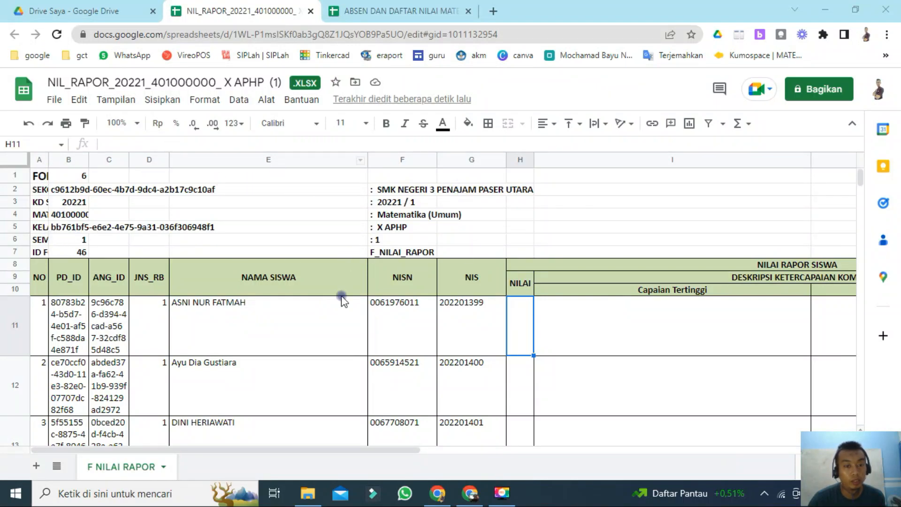
{"action": "scroll", "coordinate": [379, 296], "scroll_direction": "down", "scroll_amount": 1}
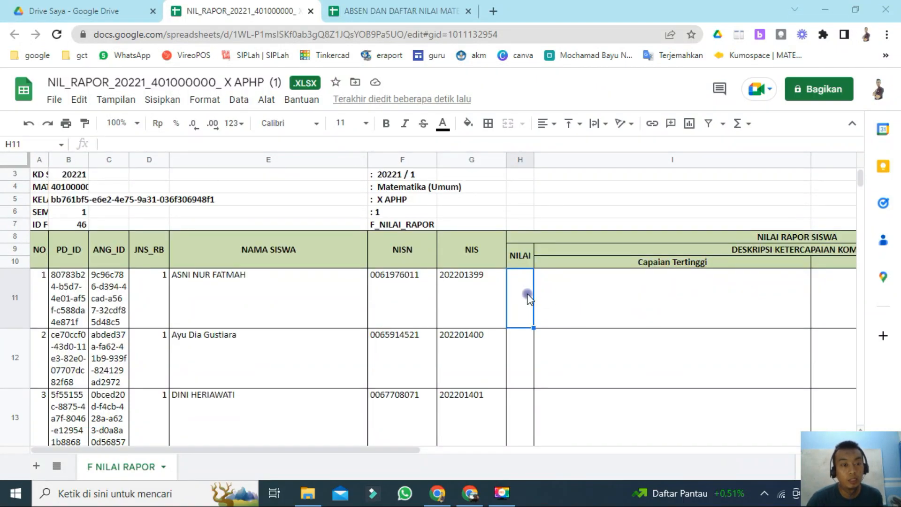
{"action": "scroll", "coordinate": [528, 298], "scroll_direction": "down", "scroll_amount": 3}
{"action": "scroll", "coordinate": [320, 287], "scroll_direction": "up", "scroll_amount": 1}
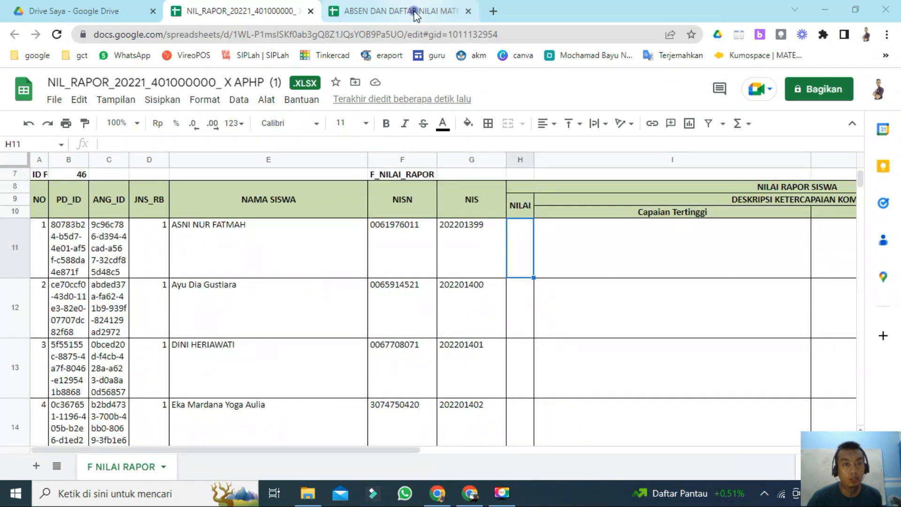
Step: Select the template's whole NAMA SISWA column from the first to the last student, rows 11 to 46
{"action": "left_click", "coordinate": [263, 252]}
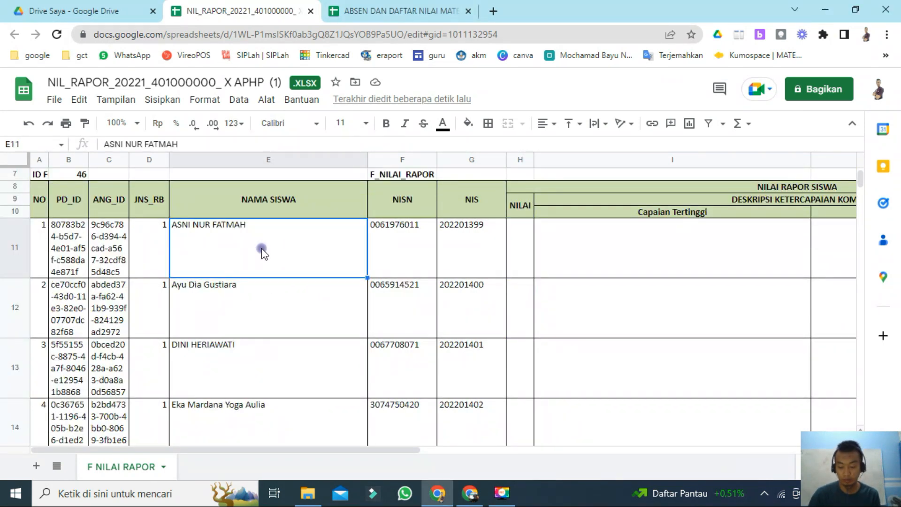
{"action": "key", "text": "shift+Down"}
{"action": "key", "text": "shift+Down"}
{"action": "key", "text": "shift+Down"}
{"action": "key", "text": "shift+Down"}
{"action": "key", "text": "shift+Down"}
{"action": "key", "text": "shift+Down"}
{"action": "key", "text": "shift+Down"}
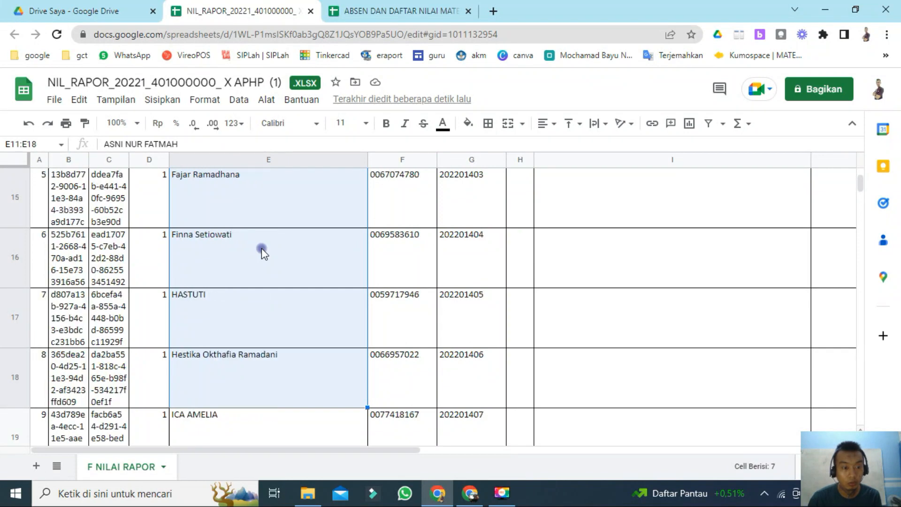
{"action": "key", "text": "shift+Down"}
{"action": "key", "text": "shift+Down"}
{"action": "key", "text": "shift+Down"}
{"action": "key", "text": "shift+Down"}
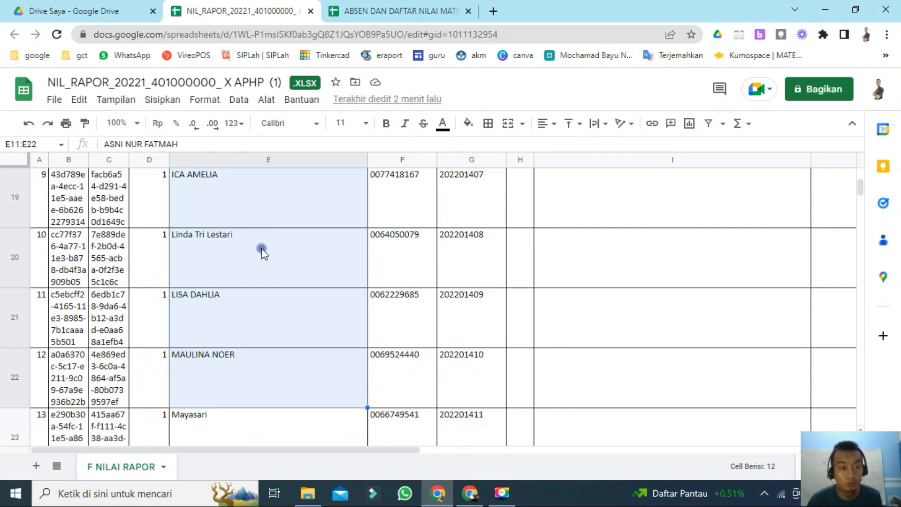
{"action": "key", "text": "shift+Down"}
{"action": "key", "text": "shift+Down"}
{"action": "key", "text": "shift+Down"}
{"action": "key", "text": "shift+Down"}
{"action": "key", "text": "shift+Down"}
{"action": "key", "text": "shift+Down"}
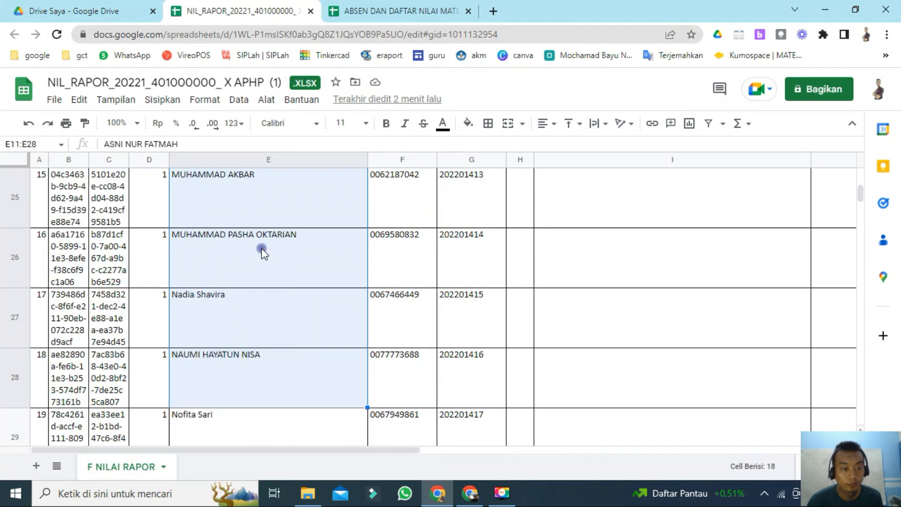
{"action": "key", "text": "shift+Down"}
{"action": "key", "text": "shift+Down"}
{"action": "key", "text": "shift+Down"}
{"action": "key", "text": "shift+Down"}
{"action": "key", "text": "shift+Down"}
{"action": "key", "text": "shift+Down"}
{"action": "key", "text": "shift+Down"}
{"action": "key", "text": "shift+Down"}
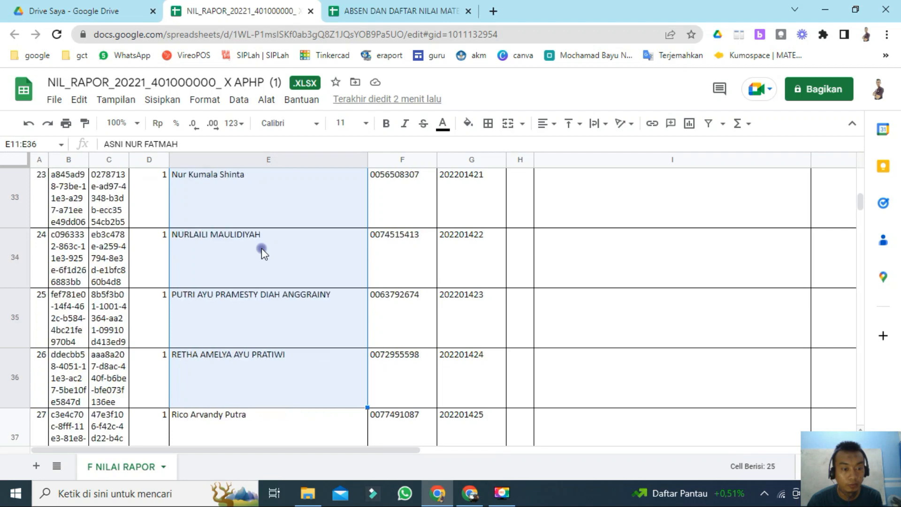
{"action": "key", "text": "shift+Down"}
{"action": "key", "text": "shift+Down"}
{"action": "key", "text": "shift+Down"}
{"action": "key", "text": "shift+Down"}
{"action": "key", "text": "shift+Down"}
{"action": "key", "text": "shift+Down"}
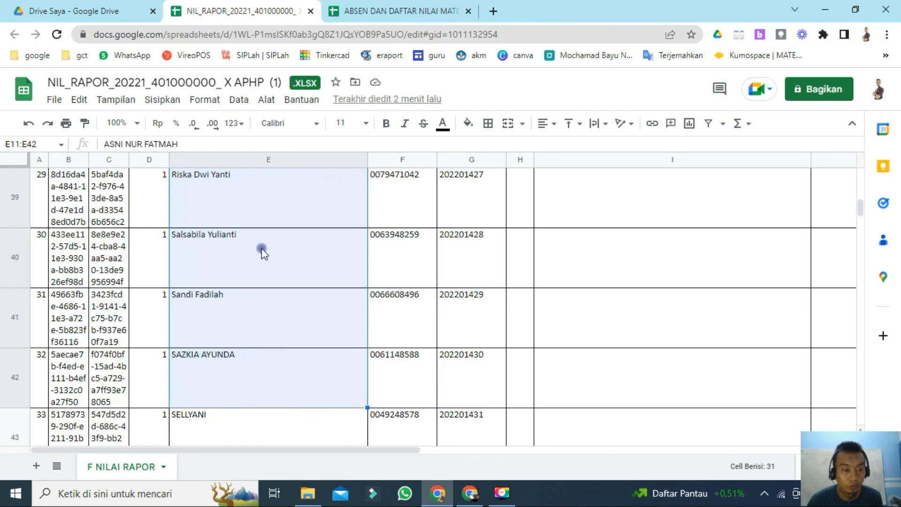
{"action": "key", "text": "shift+Down"}
{"action": "key", "text": "shift+Down"}
{"action": "key", "text": "shift+Down"}
{"action": "key", "text": "shift+Down"}
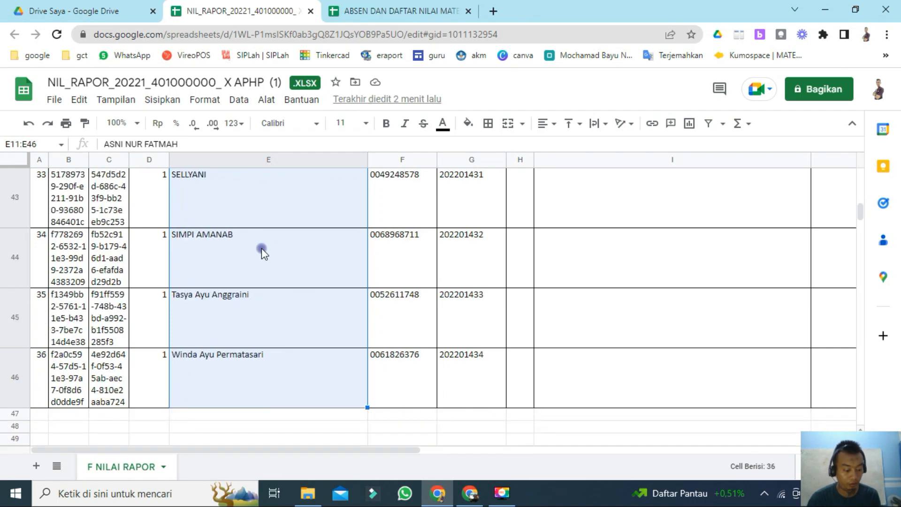
Step: Paste the names as values only into the L/P column of the Nilai X sheet from row 4, and widen that column
{"action": "left_click", "coordinate": [378, 19]}
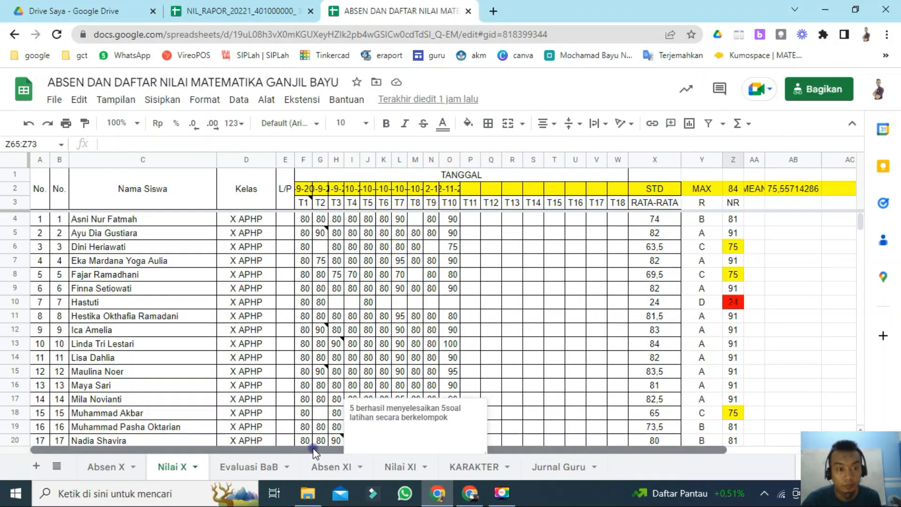
{"action": "scroll", "coordinate": [352, 449], "scroll_direction": "right", "scroll_amount": 3}
{"action": "left_click_drag", "start_coordinate": [352, 450], "coordinate": [341, 451]}
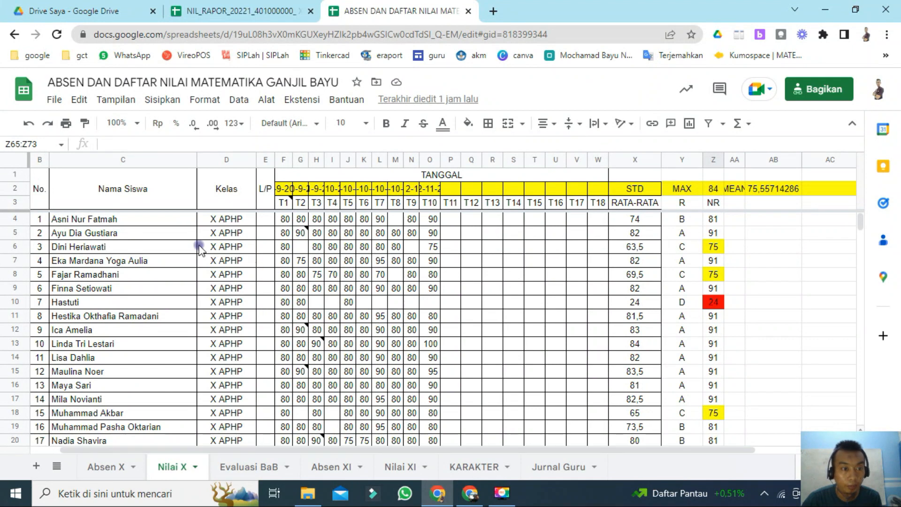
{"action": "left_click", "coordinate": [265, 227]}
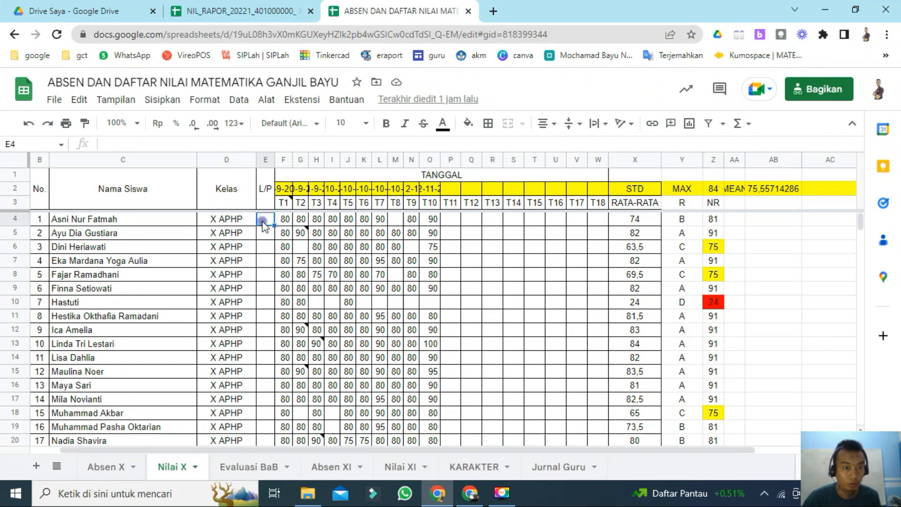
{"action": "key", "text": "ctrl+v"}
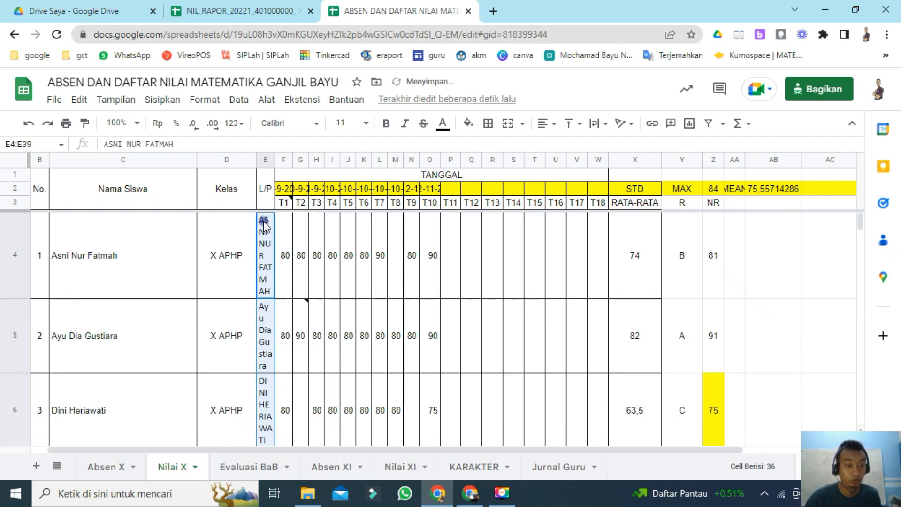
{"action": "key", "text": "ctrl+z"}
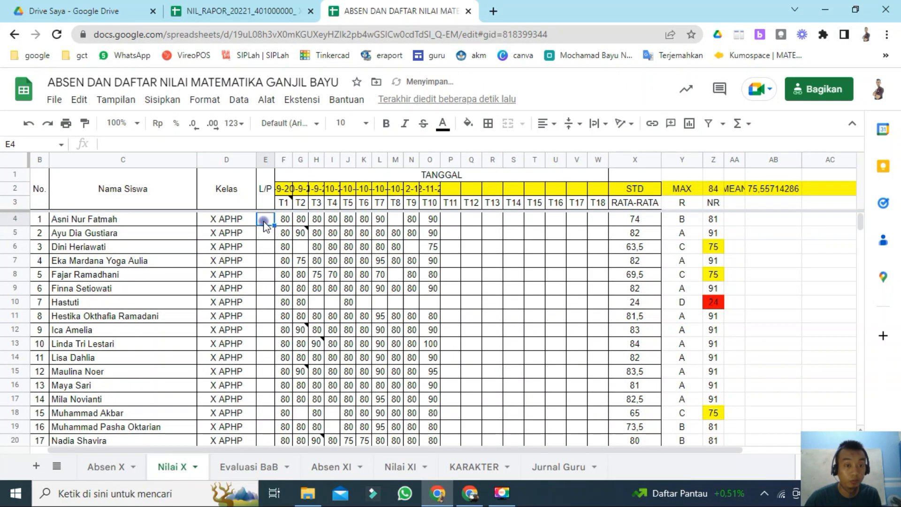
{"action": "key", "text": "ctrl+shift+v"}
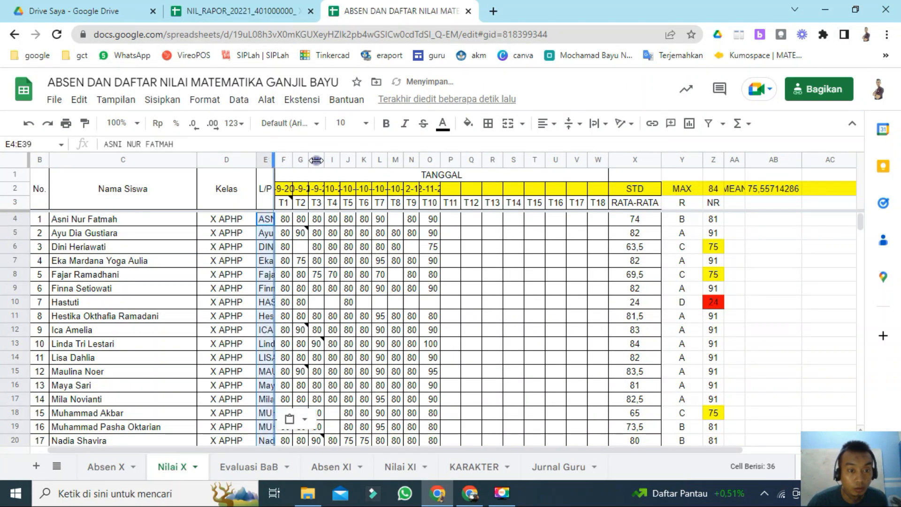
{"action": "left_click_drag", "start_coordinate": [316, 160], "coordinate": [395, 160]}
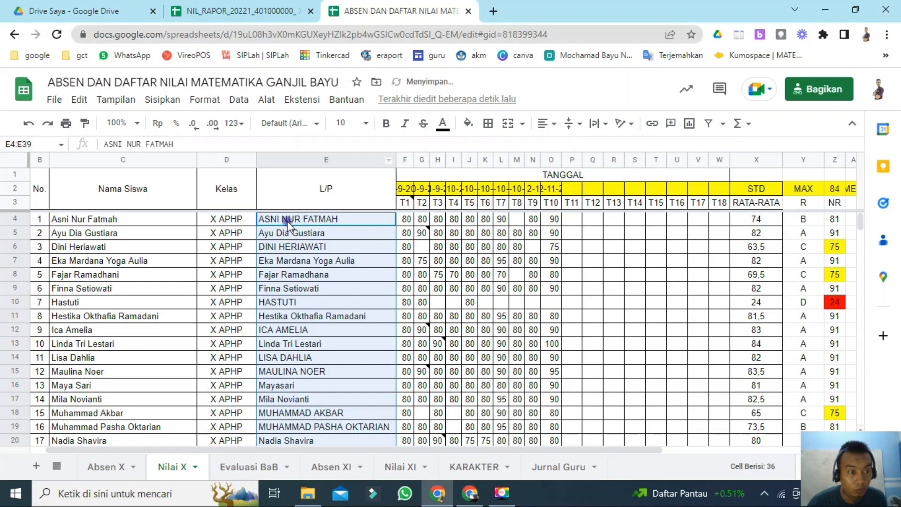
Step: Step down the L/P column comparing each pasted template name with the student name beside it
{"action": "left_click", "coordinate": [287, 221]}
{"action": "key", "text": "Down"}
{"action": "key", "text": "Down"}
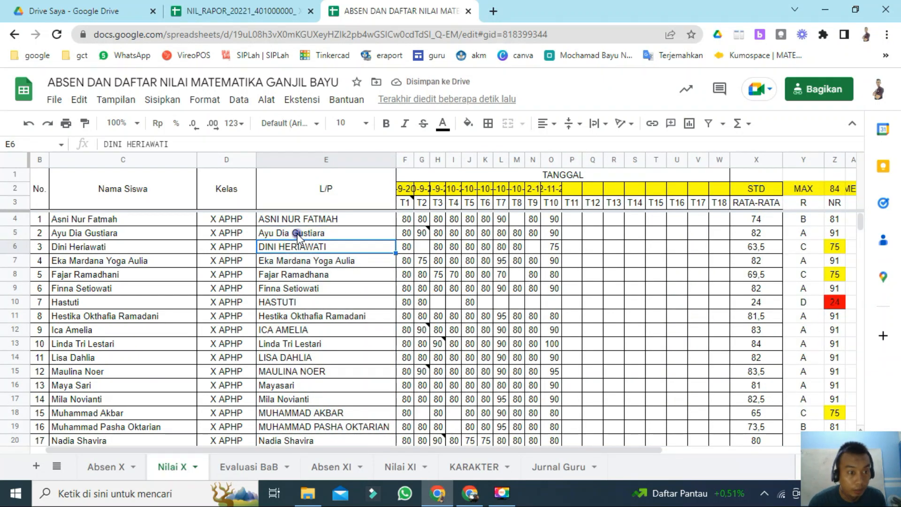
{"action": "key", "text": "Down"}
{"action": "key", "text": "Down"}
{"action": "key", "text": "Down"}
{"action": "key", "text": "Down"}
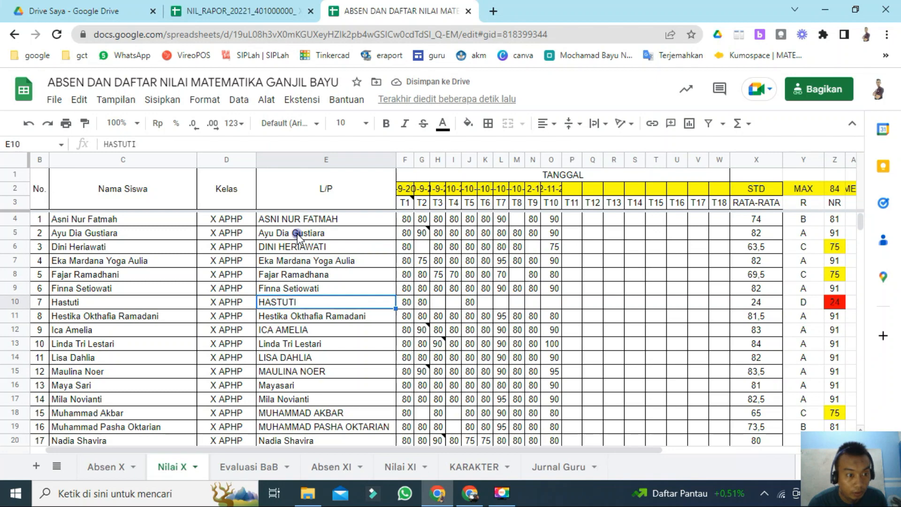
{"action": "key", "text": "Down"}
{"action": "key", "text": "Down"}
{"action": "key", "text": "Down"}
{"action": "key", "text": "Down"}
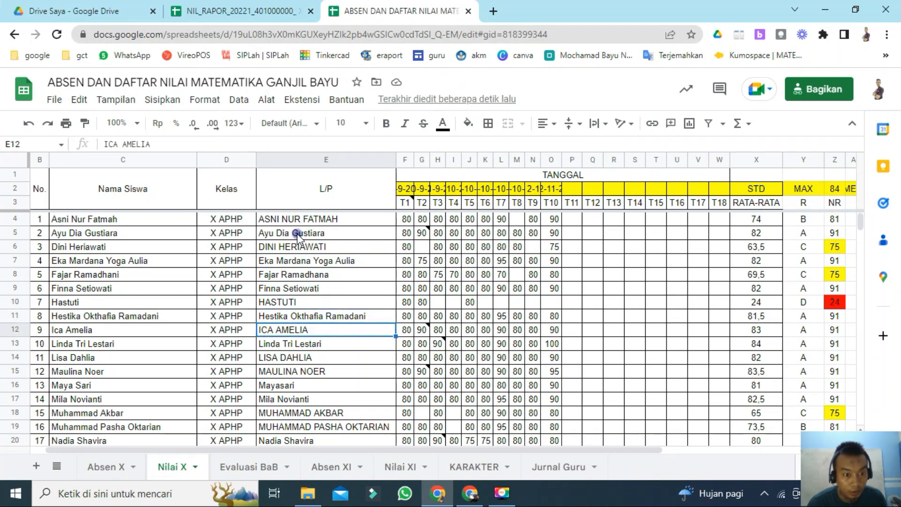
{"action": "key", "text": "Down"}
{"action": "key", "text": "Down"}
{"action": "key", "text": "Down"}
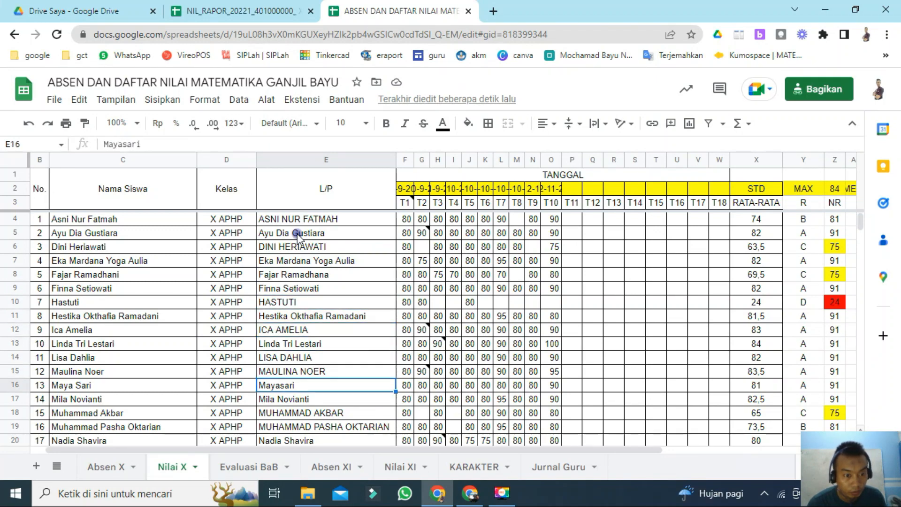
{"action": "key", "text": "Down"}
{"action": "key", "text": "Down"}
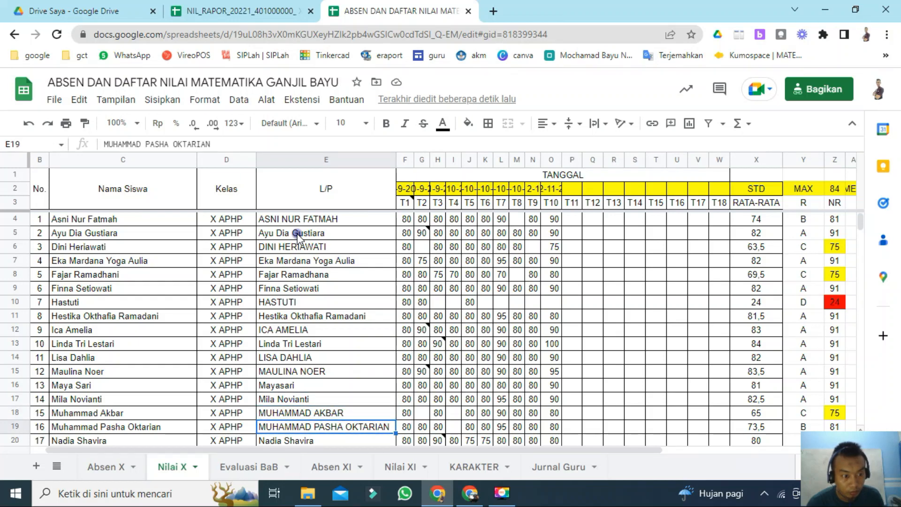
{"action": "key", "text": "Down"}
{"action": "key", "text": "Down"}
{"action": "key", "text": "Down"}
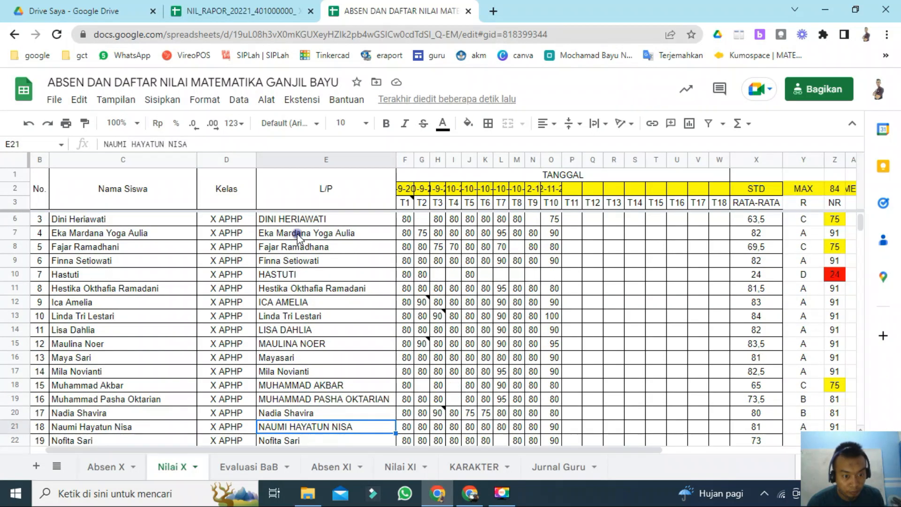
{"action": "key", "text": "Down"}
{"action": "key", "text": "Down"}
{"action": "key", "text": "Down"}
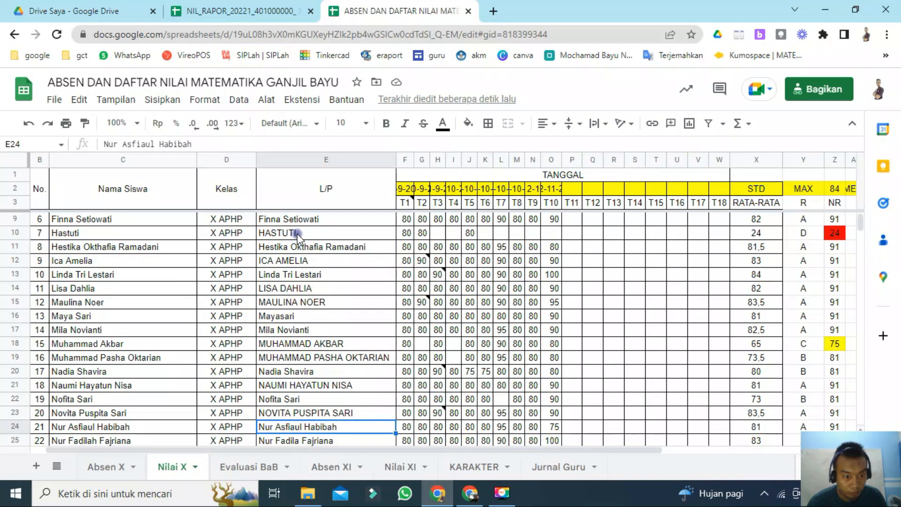
{"action": "key", "text": "Down"}
{"action": "key", "text": "Down"}
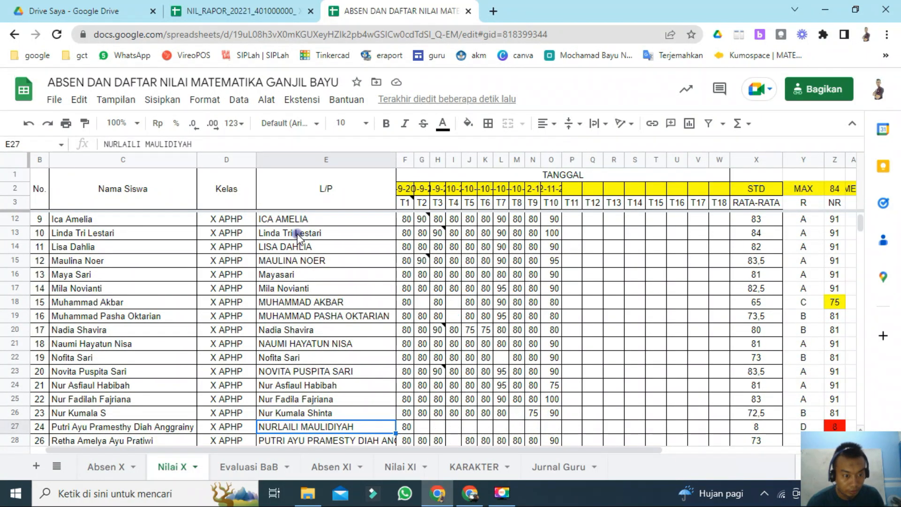
{"action": "key", "text": "Down"}
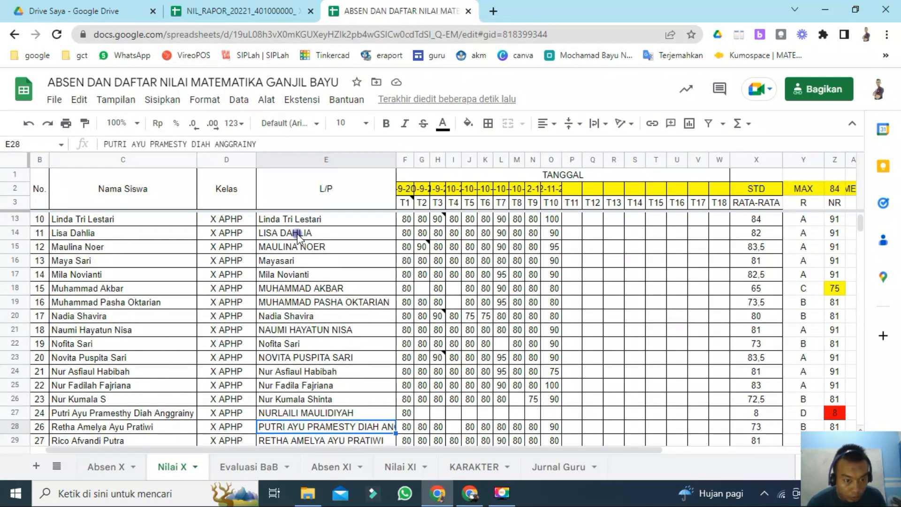
{"action": "key", "text": "Down"}
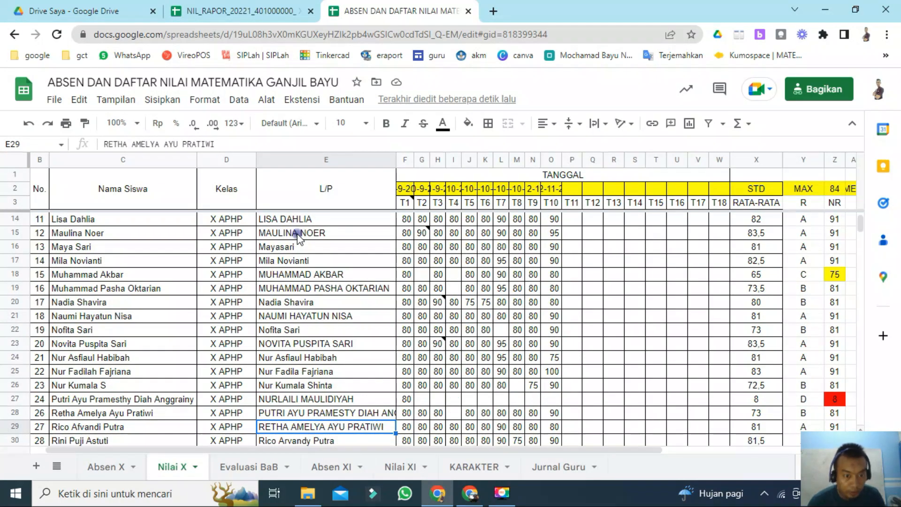
{"action": "key", "text": "Down"}
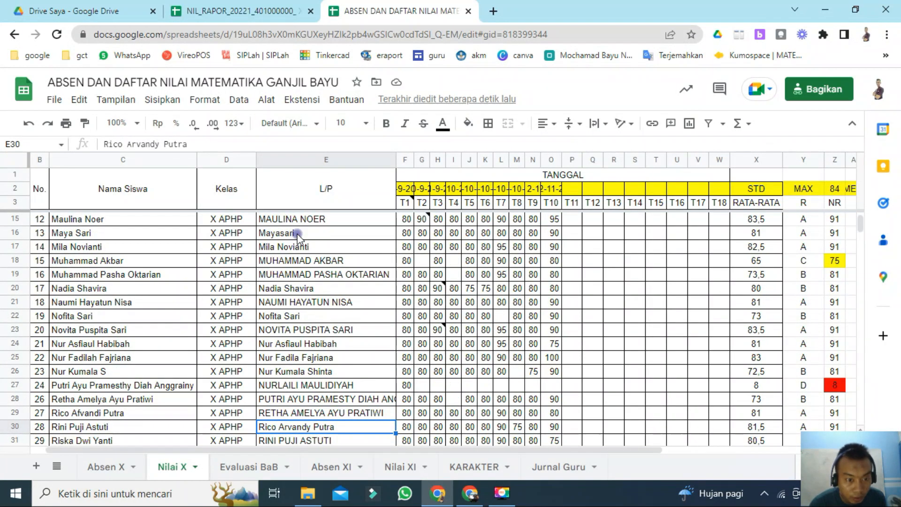
{"action": "key", "text": "Up"}
{"action": "key", "text": "Up"}
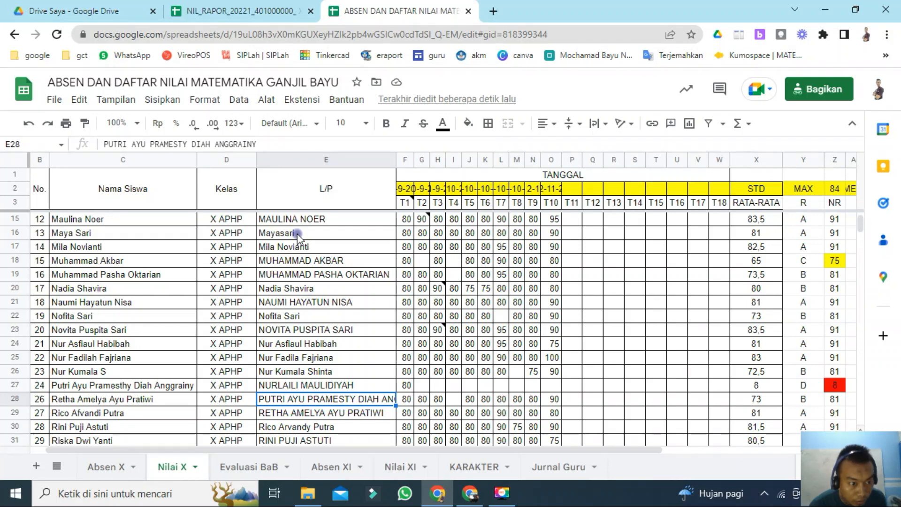
{"action": "key", "text": "Up"}
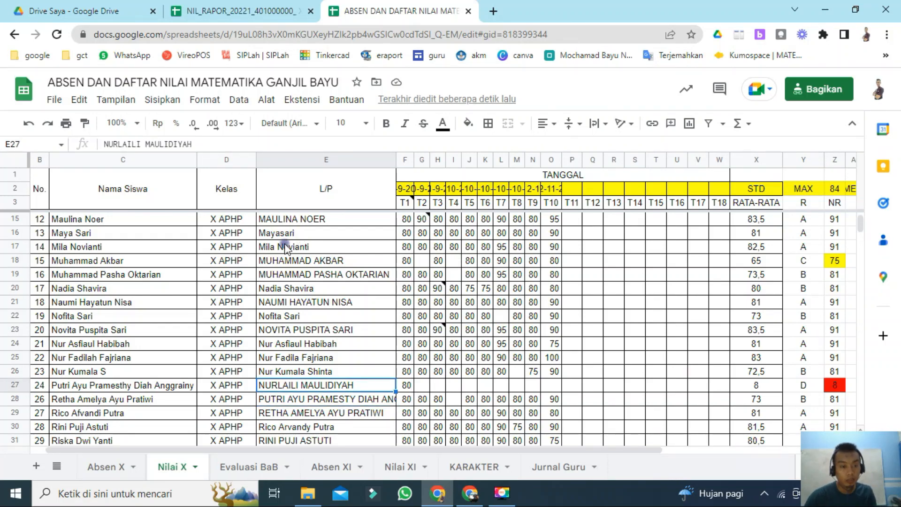
Step: Fill the mismatched name cell in row 27 of the L/P column with red
{"action": "left_click", "coordinate": [16, 388]}
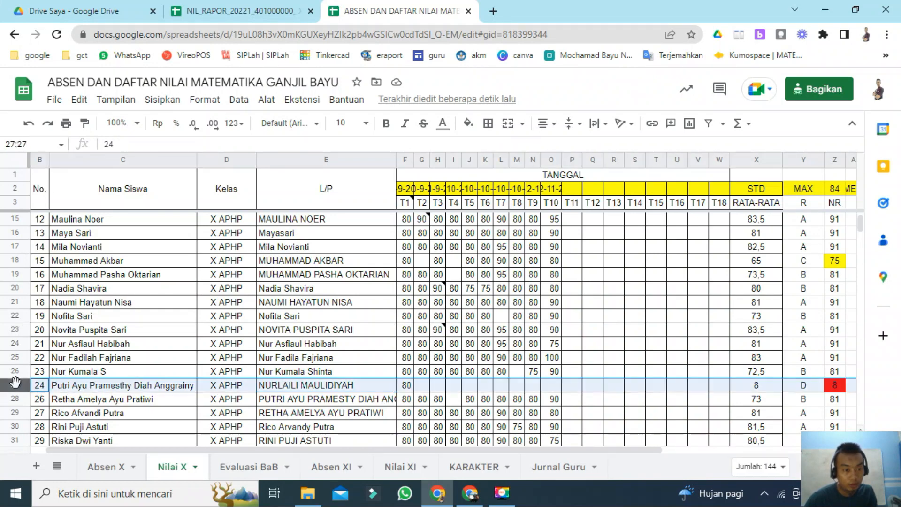
{"action": "left_click", "coordinate": [284, 388]}
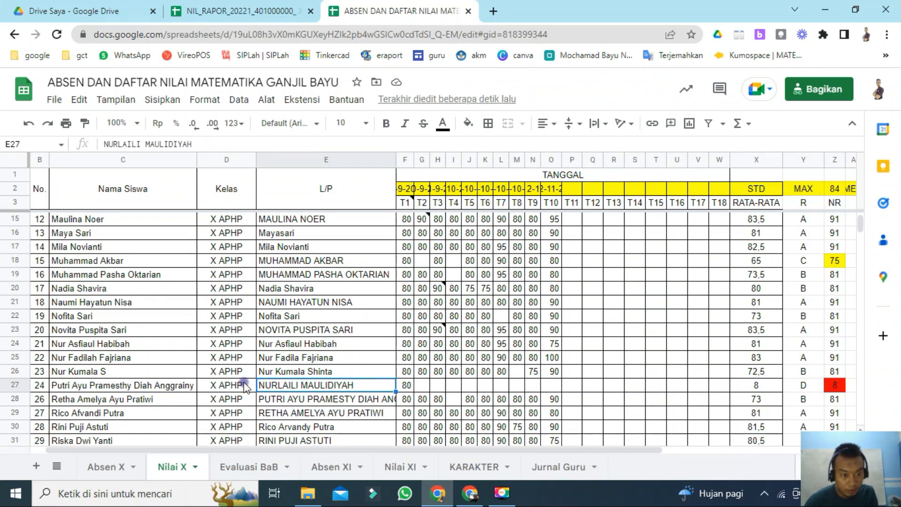
{"action": "left_click", "coordinate": [468, 124]}
{"action": "left_click", "coordinate": [489, 183]}
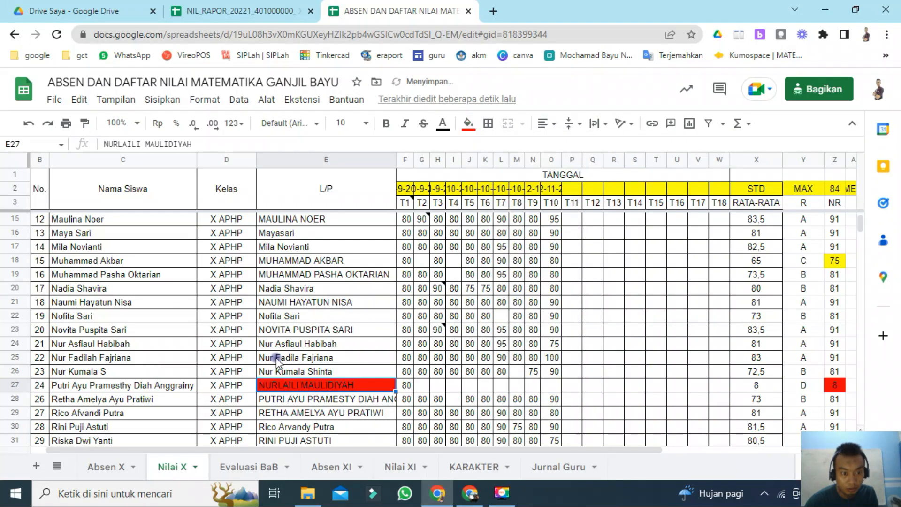
Step: Copy the NR scores from rows 4 to 26 and paste them into the template's NILAI column starting at the first student
{"action": "left_click", "coordinate": [833, 372]}
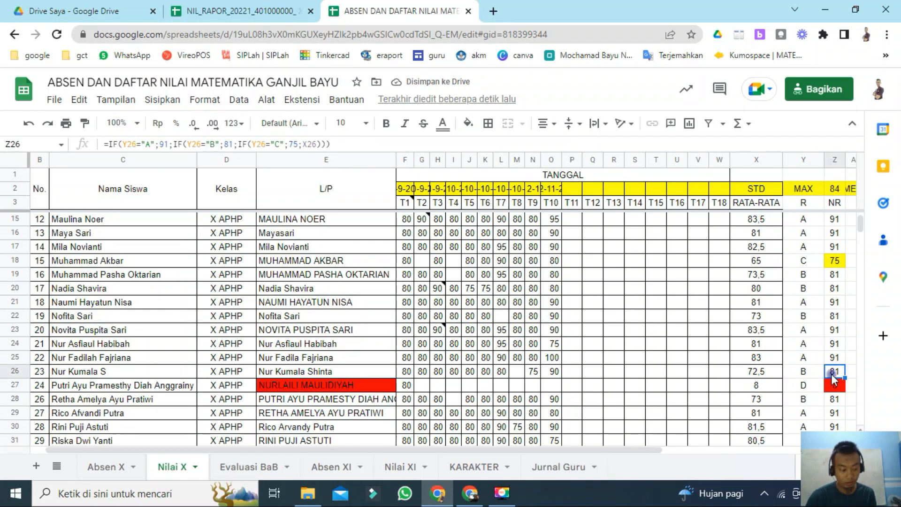
{"action": "key", "text": "shift+Up"}
{"action": "key", "text": "shift+Up"}
{"action": "key", "text": "shift+Up"}
{"action": "key", "text": "shift+Up"}
{"action": "key", "text": "shift+Up"}
{"action": "key", "text": "shift+Up"}
{"action": "key", "text": "shift+Up"}
{"action": "key", "text": "shift+Up"}
{"action": "key", "text": "shift+Up"}
{"action": "key", "text": "shift+Up"}
{"action": "key", "text": "shift+Up"}
{"action": "key", "text": "shift+Up"}
{"action": "key", "text": "shift+Up"}
{"action": "key", "text": "shift+Up"}
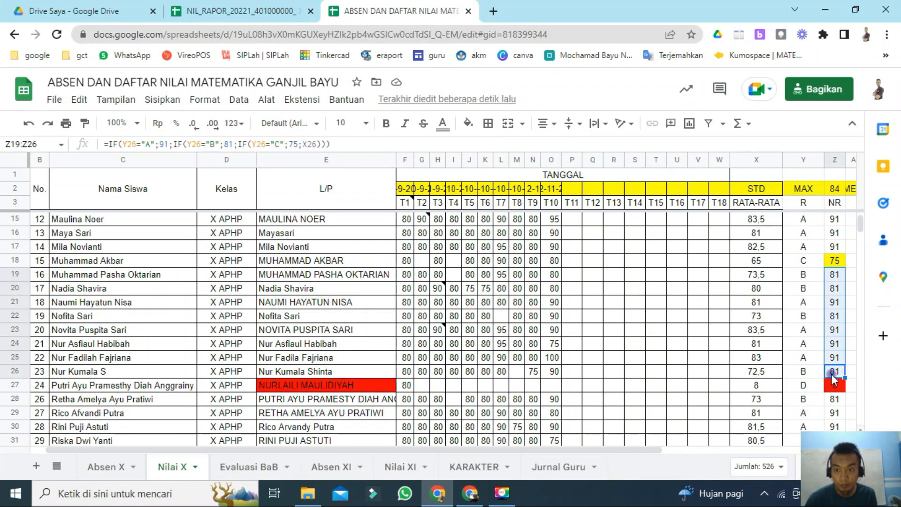
{"action": "key", "text": "shift+Up"}
{"action": "key", "text": "shift+Up"}
{"action": "key", "text": "shift+Up"}
{"action": "key", "text": "shift+Up"}
{"action": "key", "text": "shift+Up"}
{"action": "key", "text": "shift+Up"}
{"action": "key", "text": "shift+Up"}
{"action": "key", "text": "shift+Up"}
{"action": "key", "text": "shift+Up"}
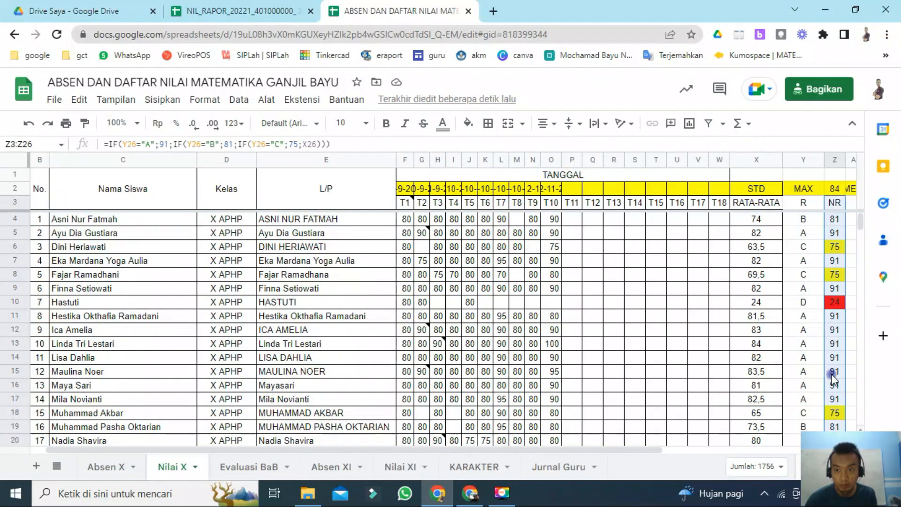
{"action": "key", "text": "shift+Down"}
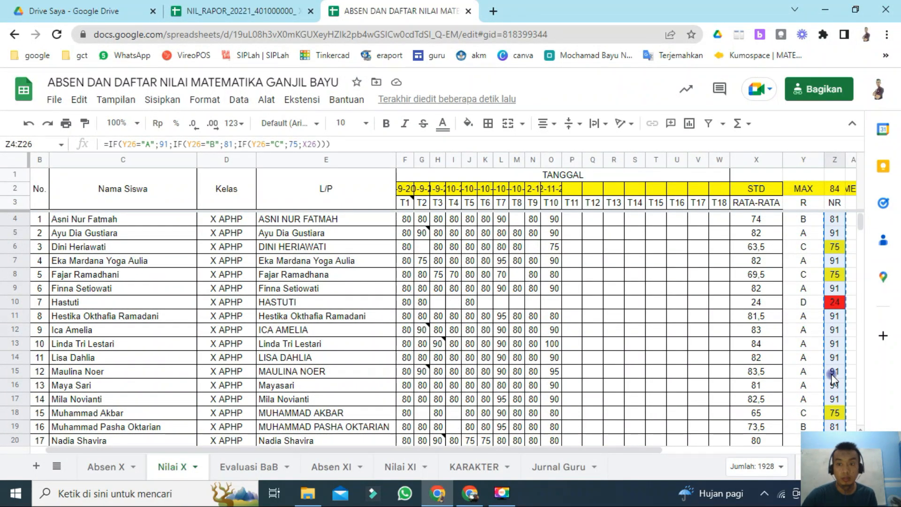
{"action": "left_click", "coordinate": [243, 12]}
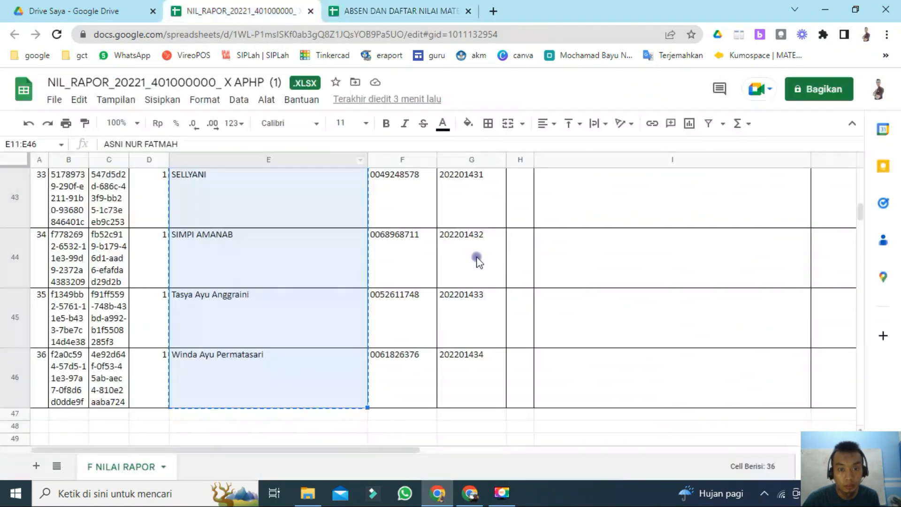
{"action": "scroll", "coordinate": [488, 272], "scroll_direction": "up", "scroll_amount": 15}
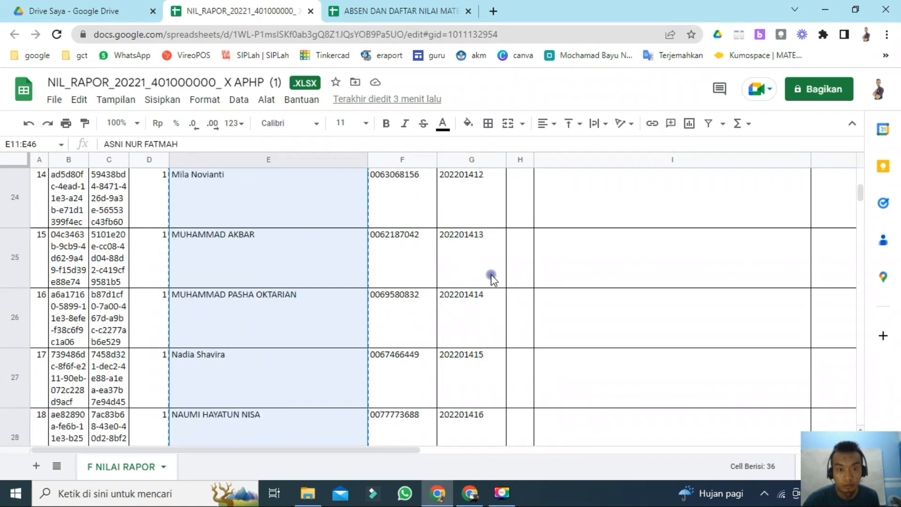
{"action": "scroll", "coordinate": [491, 277], "scroll_direction": "up", "scroll_amount": 10}
{"action": "left_click", "coordinate": [525, 286]}
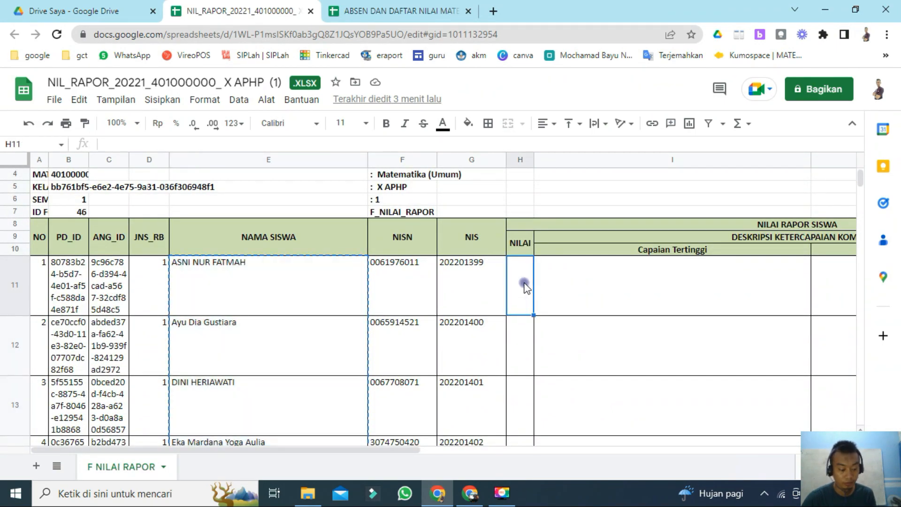
{"action": "key", "text": "ctrl+v"}
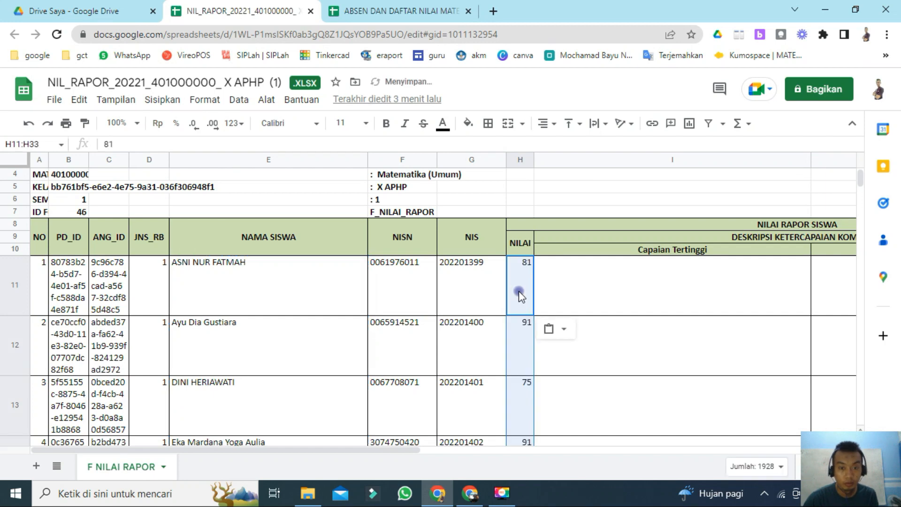
Step: Scroll through the template's NILAI column to check the pasted scores against the student rows
{"action": "scroll", "coordinate": [519, 295], "scroll_direction": "down", "scroll_amount": 5}
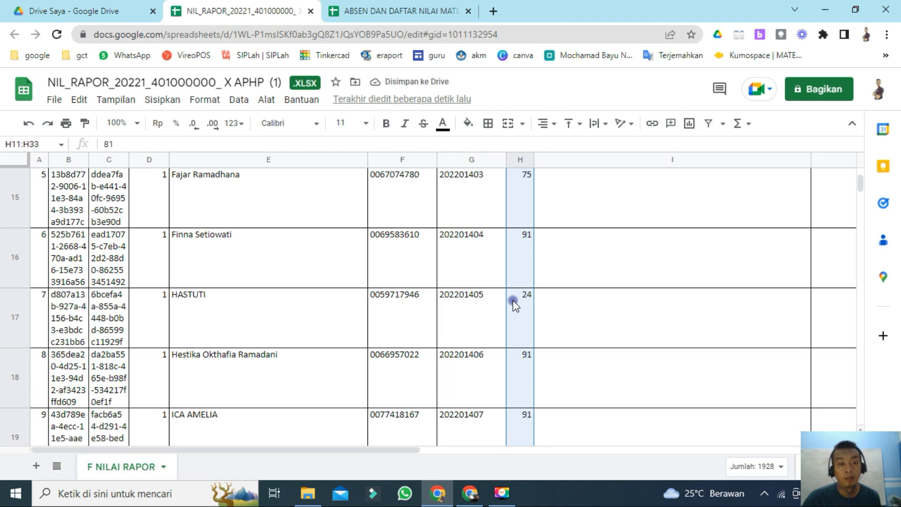
{"action": "scroll", "coordinate": [515, 308], "scroll_direction": "down", "scroll_amount": 3}
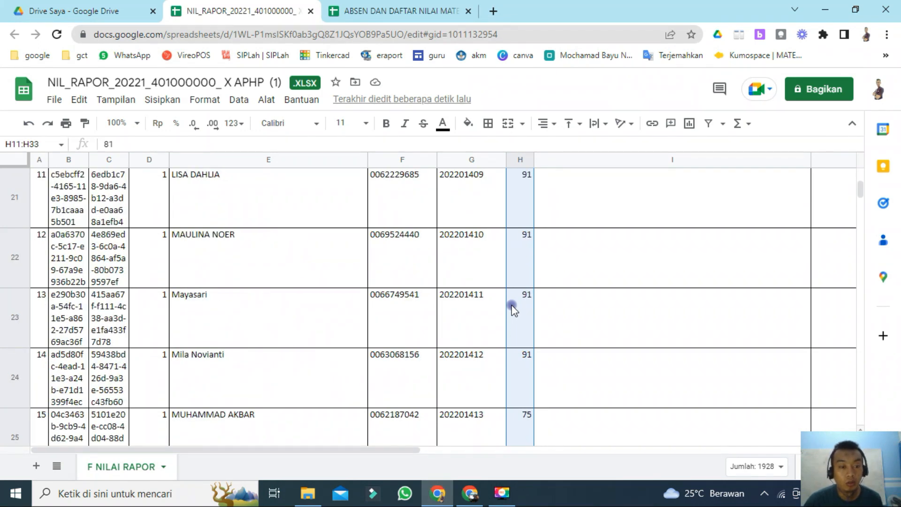
{"action": "scroll", "coordinate": [515, 309], "scroll_direction": "down", "scroll_amount": 2}
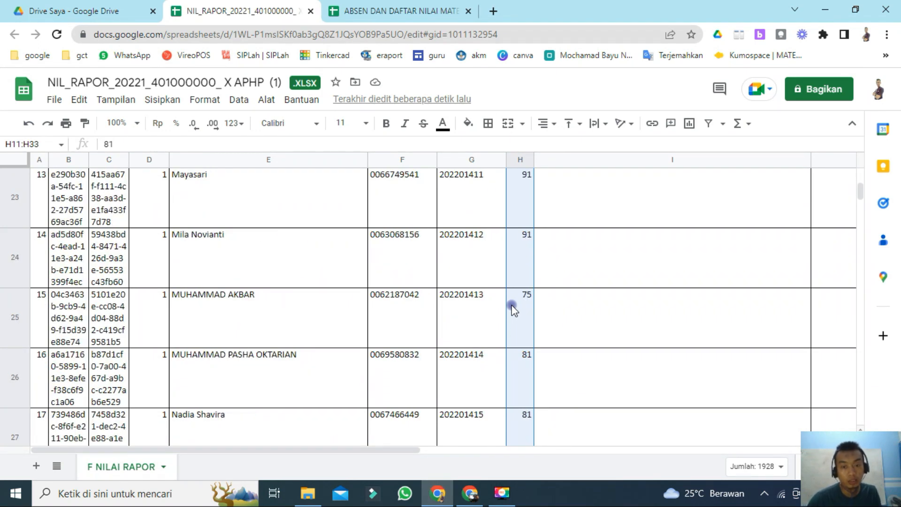
{"action": "scroll", "coordinate": [515, 310], "scroll_direction": "down", "scroll_amount": 4}
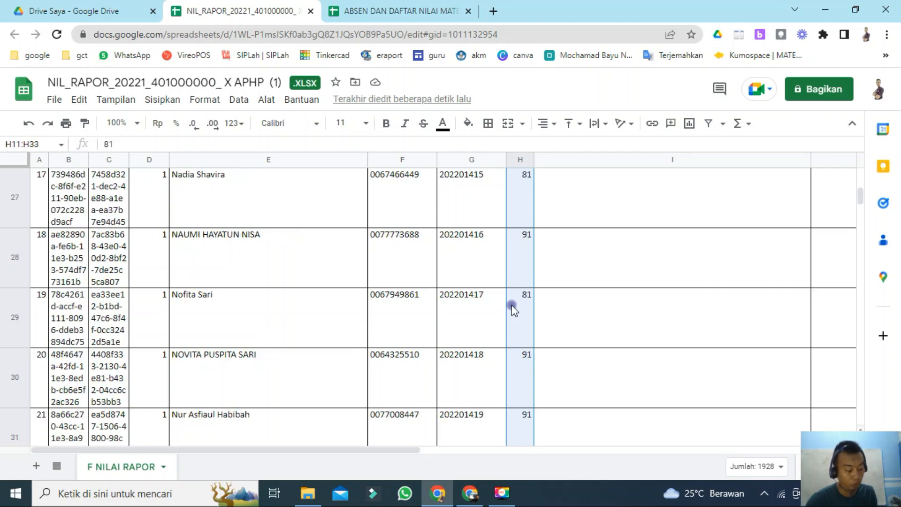
{"action": "scroll", "coordinate": [514, 310], "scroll_direction": "down", "scroll_amount": 5}
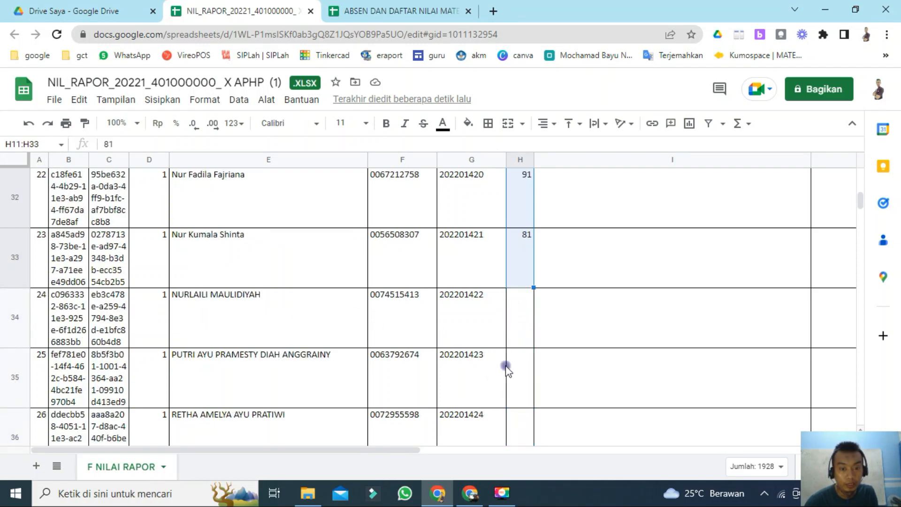
{"action": "left_click", "coordinate": [521, 368]}
{"action": "left_click", "coordinate": [341, 14]}
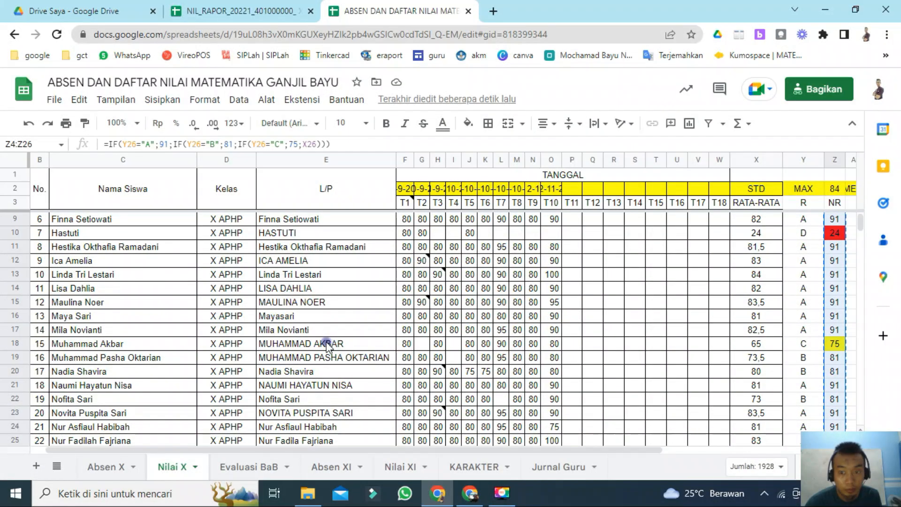
Step: Move the L/P names from rows 28 to 39 up one row by copying them and pasting from row 27
{"action": "scroll", "coordinate": [353, 361], "scroll_direction": "down", "scroll_amount": 5}
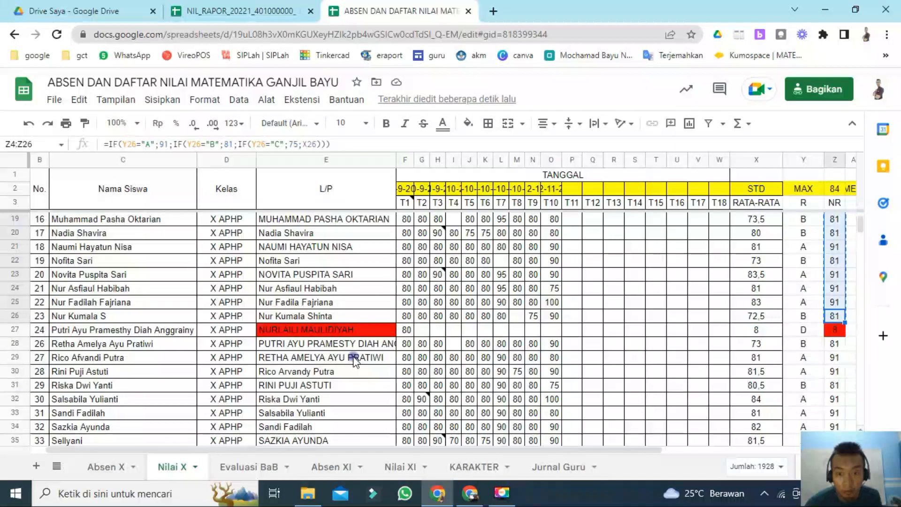
{"action": "left_click", "coordinate": [331, 344]}
{"action": "key", "text": "shift+Down"}
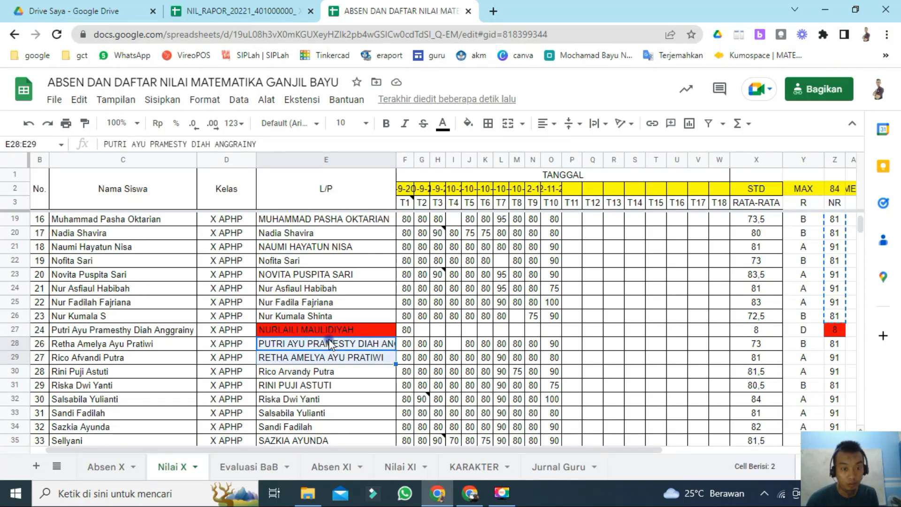
{"action": "key", "text": "ctrl+shift+Down"}
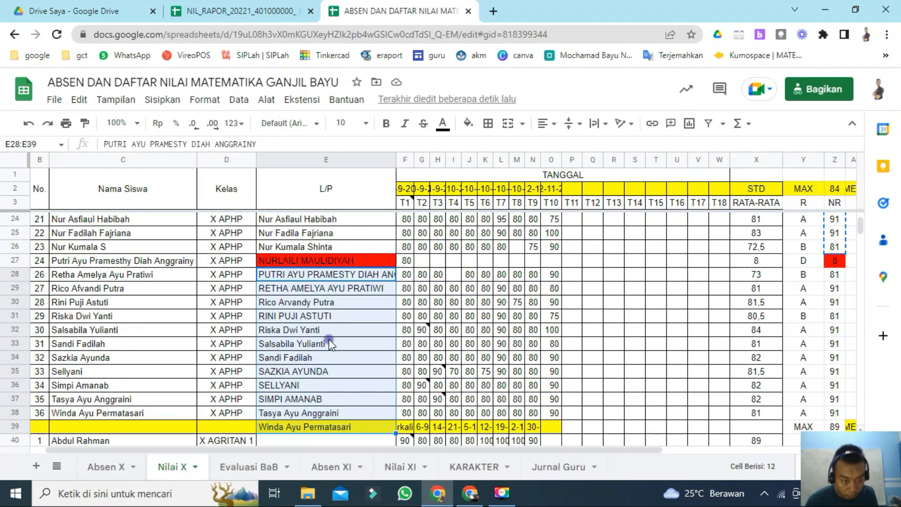
{"action": "key", "text": "ctrl+c"}
{"action": "key", "text": "Up"}
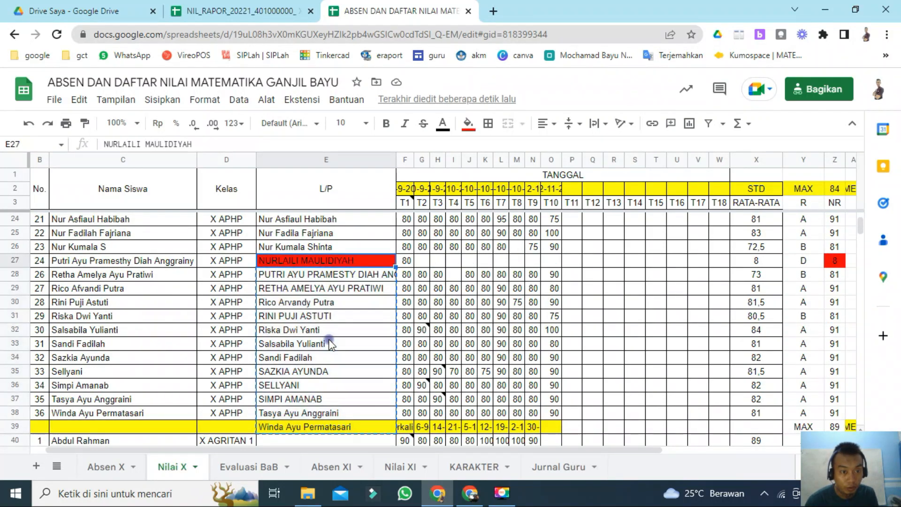
{"action": "key", "text": "ctrl+v"}
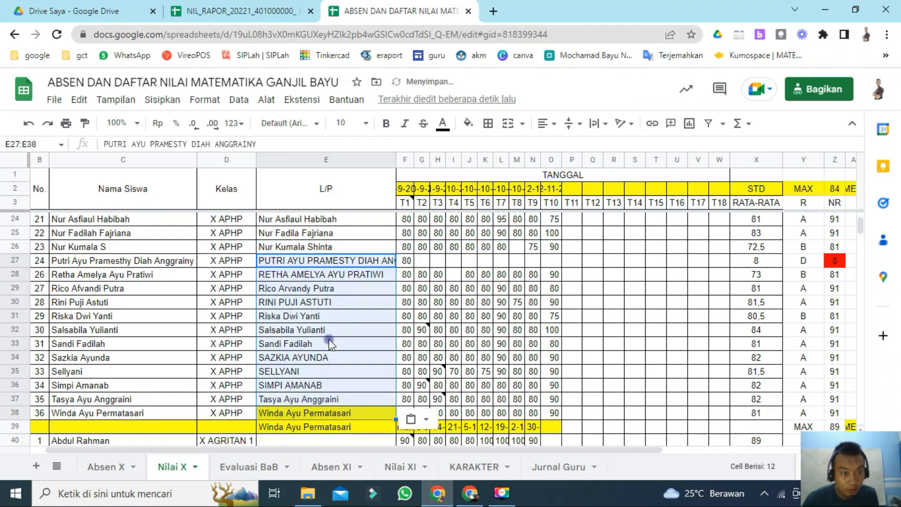
Step: Check the L/P names in rows 28 to 38 one by one against the student names beside them
{"action": "left_click", "coordinate": [281, 288]}
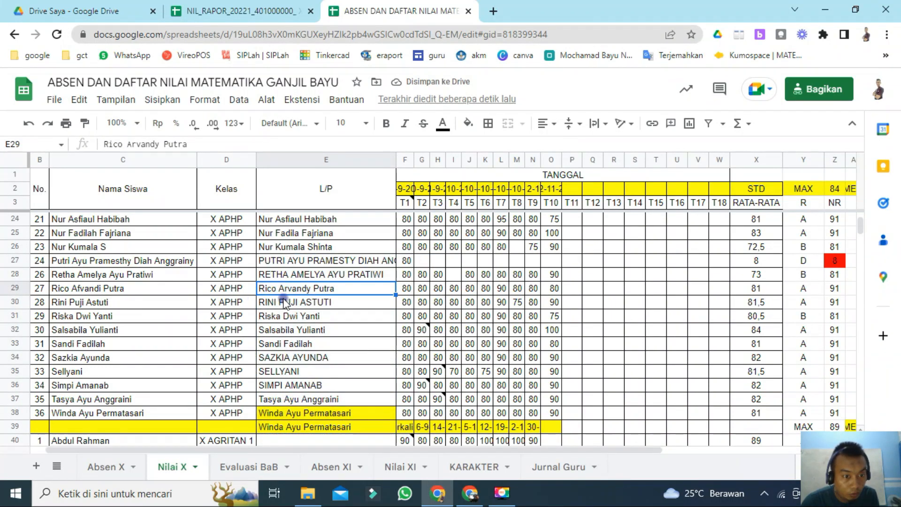
{"action": "left_click", "coordinate": [284, 303]}
{"action": "left_click", "coordinate": [285, 316]}
{"action": "left_click", "coordinate": [288, 330]}
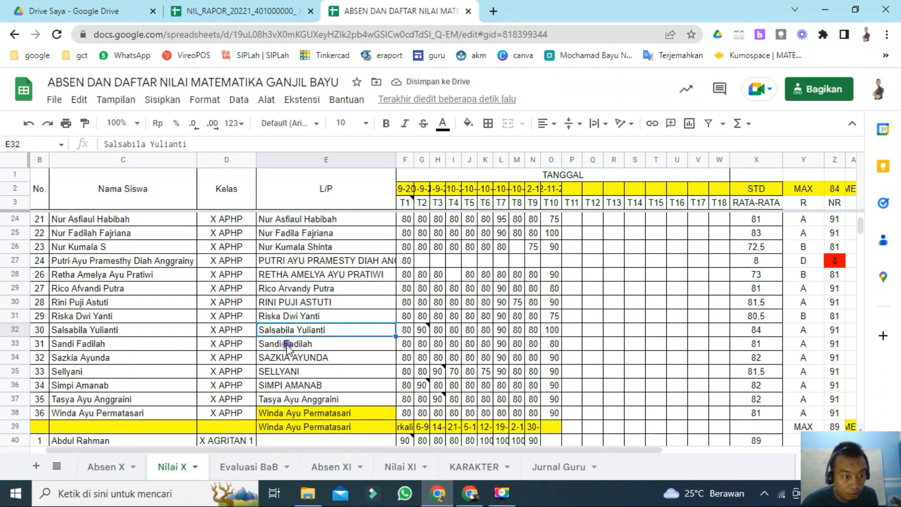
{"action": "left_click", "coordinate": [287, 345]}
{"action": "left_click", "coordinate": [292, 358]}
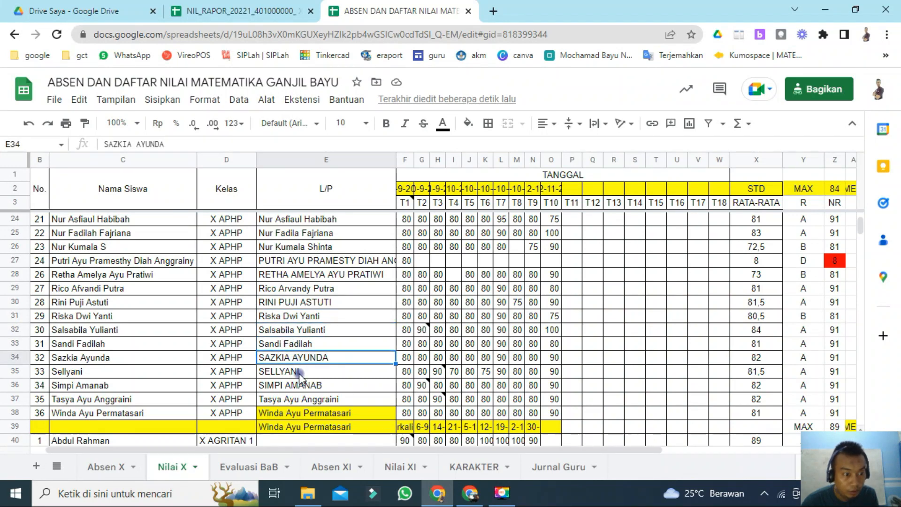
{"action": "left_click", "coordinate": [300, 373]}
{"action": "left_click", "coordinate": [303, 387]}
{"action": "left_click", "coordinate": [305, 400]}
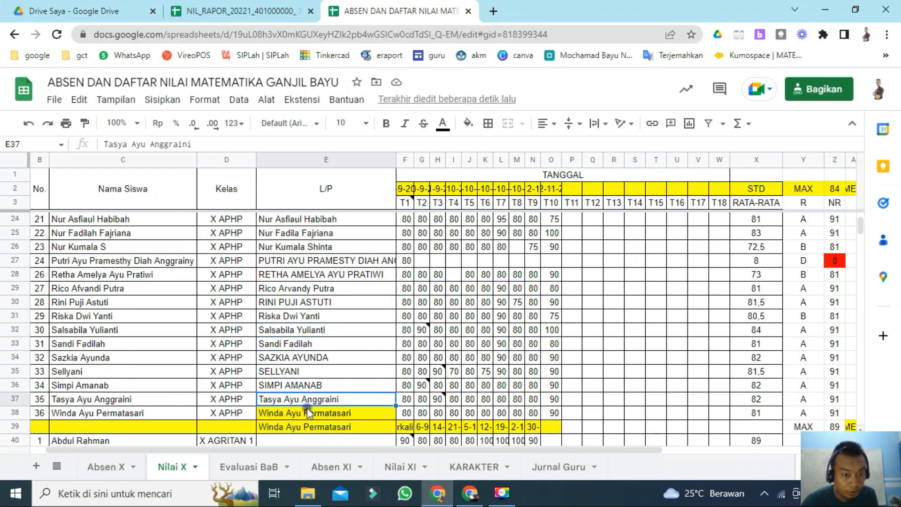
{"action": "left_click", "coordinate": [311, 411]}
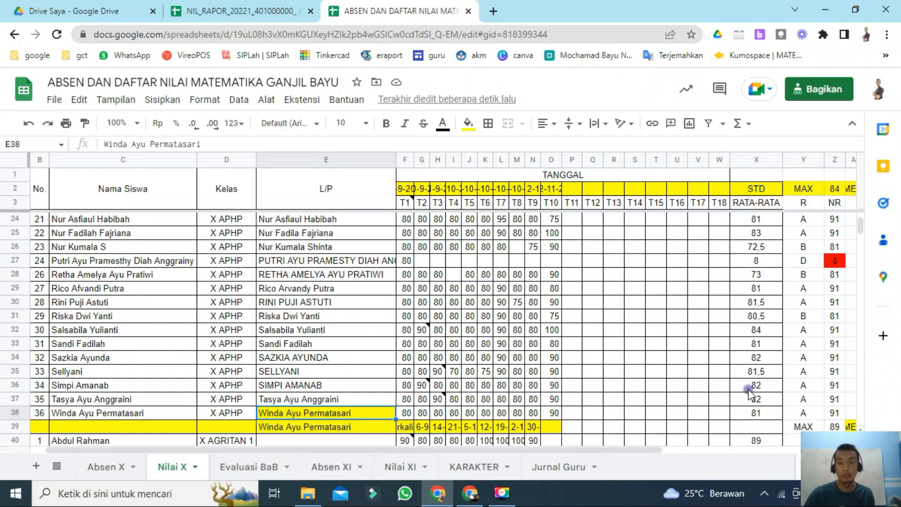
Step: Compare the template's rows around the mismatched student with the grade sheet's rows
{"action": "scroll", "coordinate": [789, 329], "scroll_direction": "up", "scroll_amount": 3}
{"action": "scroll", "coordinate": [789, 329], "scroll_direction": "up", "scroll_amount": 2}
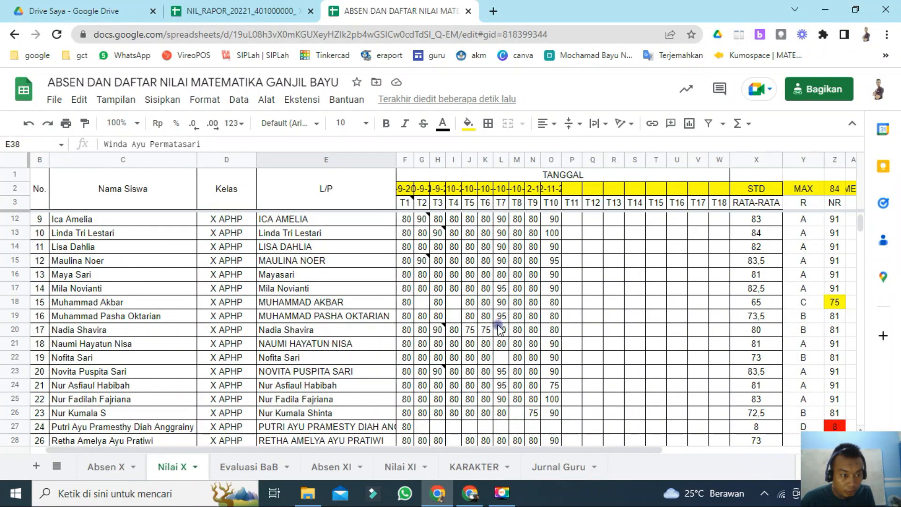
{"action": "left_click", "coordinate": [241, 14]}
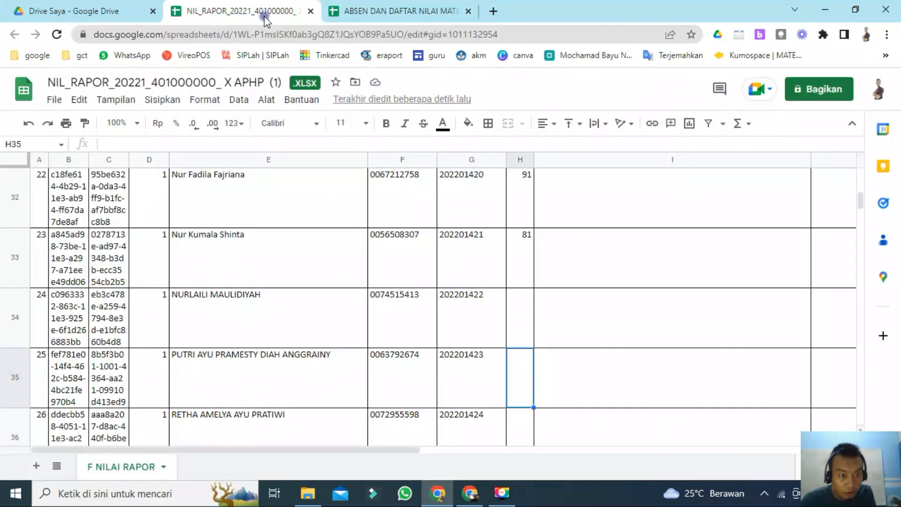
{"action": "left_click", "coordinate": [380, 14]}
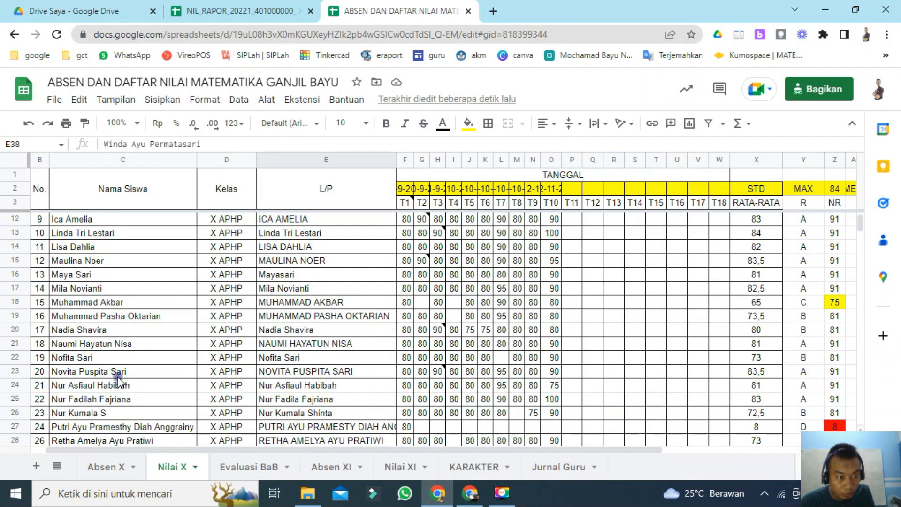
Step: Copy the NR scores from rows 27 to 38 and paste them into the template's NILAI column from the mismatched student's row
{"action": "left_click", "coordinate": [338, 428]}
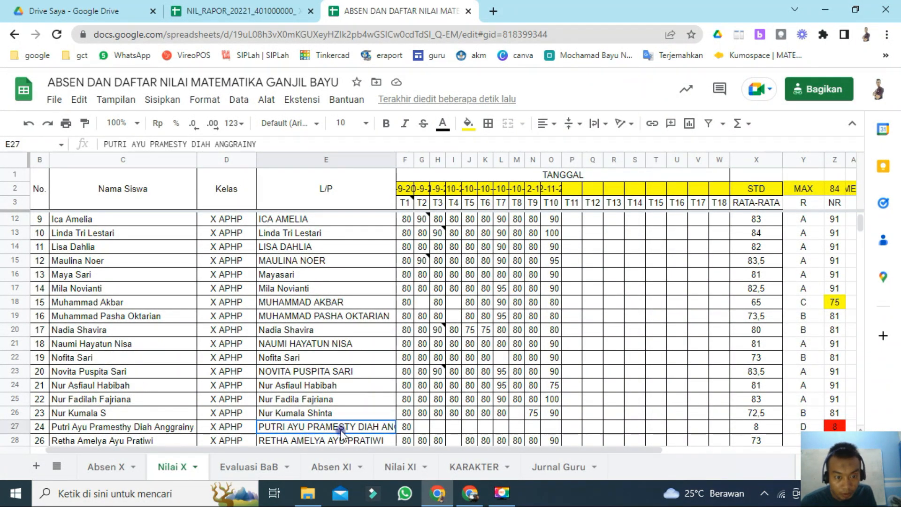
{"action": "key", "text": "Right"}
{"action": "key", "text": "Right"}
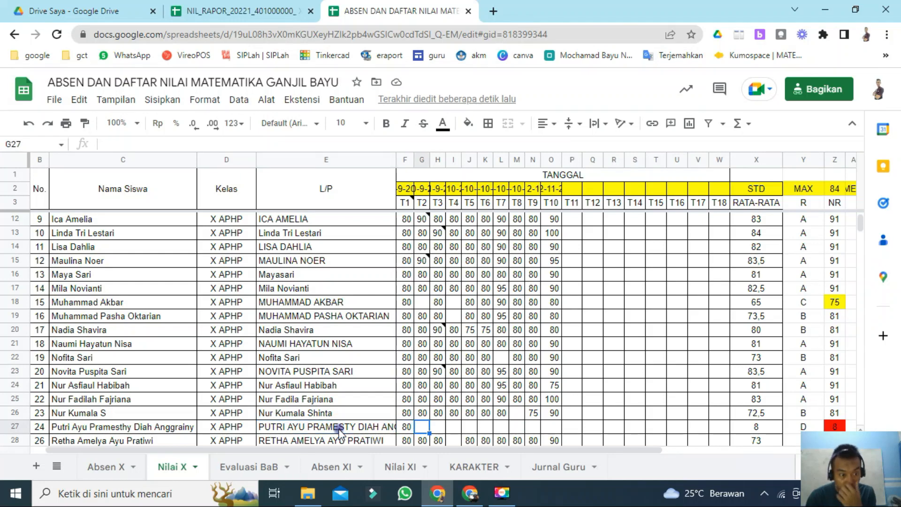
{"action": "key", "text": "Right"}
{"action": "key", "text": "Right"}
{"action": "key", "text": "Right"}
{"action": "key", "text": "Right"}
{"action": "key", "text": "Right"}
{"action": "key", "text": "Right"}
{"action": "key", "text": "Right"}
{"action": "key", "text": "Right"}
{"action": "key", "text": "Right"}
{"action": "key", "text": "Right"}
{"action": "key", "text": "Right"}
{"action": "key", "text": "Right"}
{"action": "key", "text": "Right"}
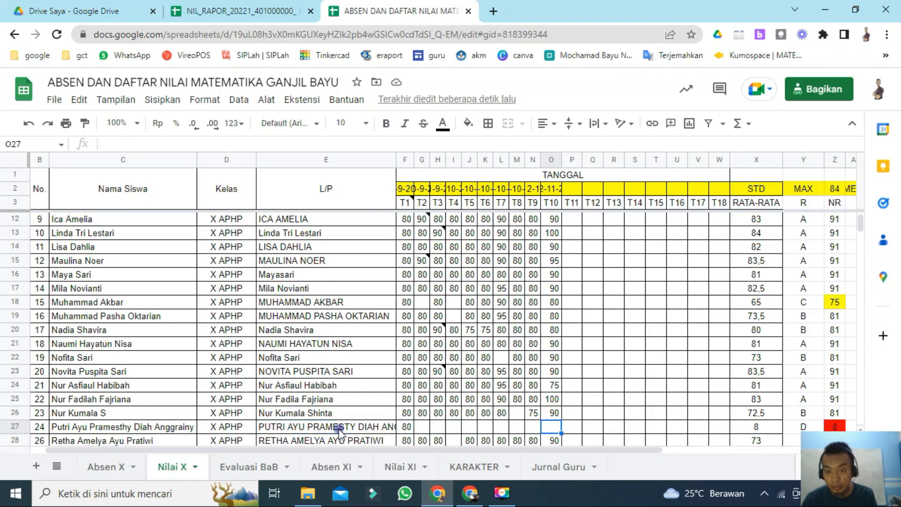
{"action": "key", "text": "Right"}
{"action": "key", "text": "Right"}
{"action": "key", "text": "Right"}
{"action": "key", "text": "Right"}
{"action": "key", "text": "Right"}
{"action": "key", "text": "Right"}
{"action": "key", "text": "Right"}
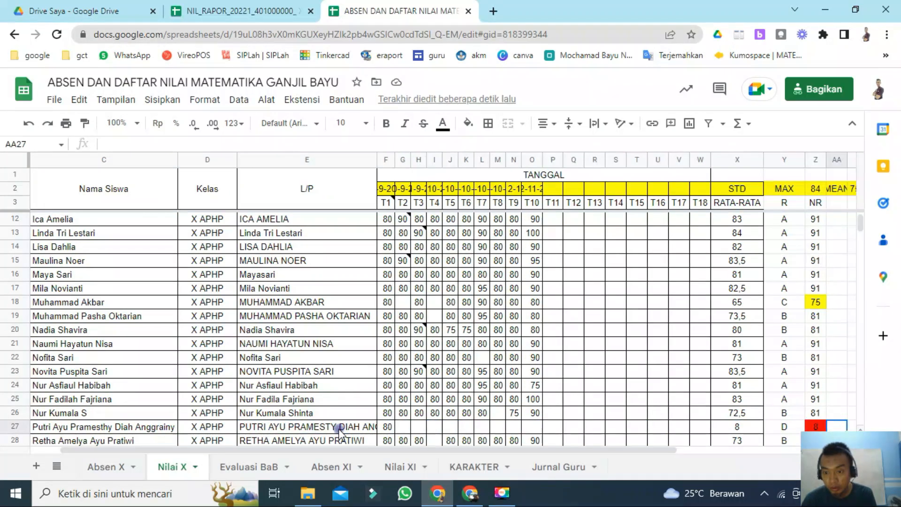
{"action": "key", "text": "Left"}
{"action": "key", "text": "shift+Down"}
{"action": "key", "text": "ctrl+c"}
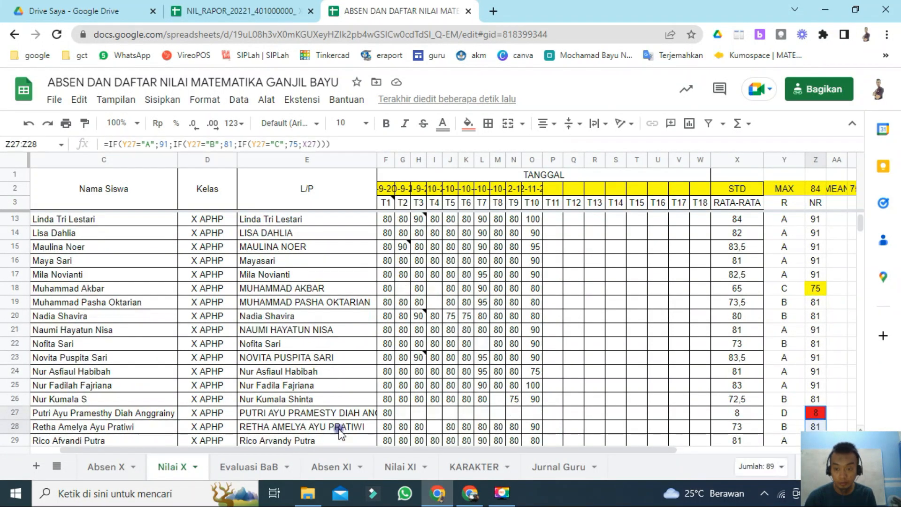
{"action": "key", "text": "shift+Down"}
{"action": "key", "text": "shift+Down"}
{"action": "key", "text": "shift+Down"}
{"action": "key", "text": "shift+Down"}
{"action": "key", "text": "shift+Down"}
{"action": "key", "text": "shift+Down"}
{"action": "key", "text": "shift+Down"}
{"action": "key", "text": "shift+Down"}
{"action": "key", "text": "shift+Down"}
{"action": "key", "text": "shift+Down"}
{"action": "key", "text": "shift+Down"}
{"action": "key", "text": "shift+Down"}
{"action": "key", "text": "shift+Down"}
{"action": "key", "text": "shift+Down"}
{"action": "key", "text": "shift+Down"}
{"action": "key", "text": "shift+Down"}
{"action": "key", "text": "shift+Down"}
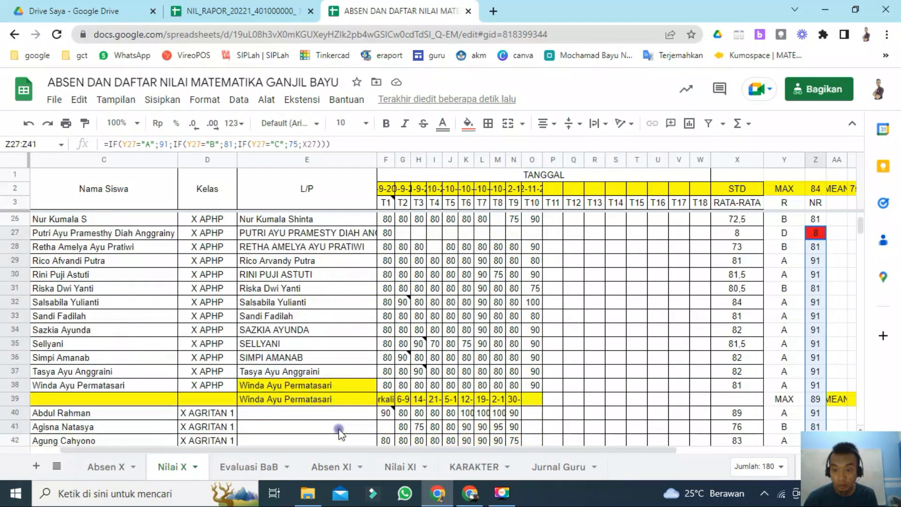
{"action": "key", "text": "shift+Up"}
{"action": "key", "text": "shift+Up"}
{"action": "key", "text": "shift+Up"}
{"action": "key", "text": "shift+Up"}
{"action": "key", "text": "shift+Up"}
{"action": "key", "text": "shift+Up"}
{"action": "key", "text": "shift+Up"}
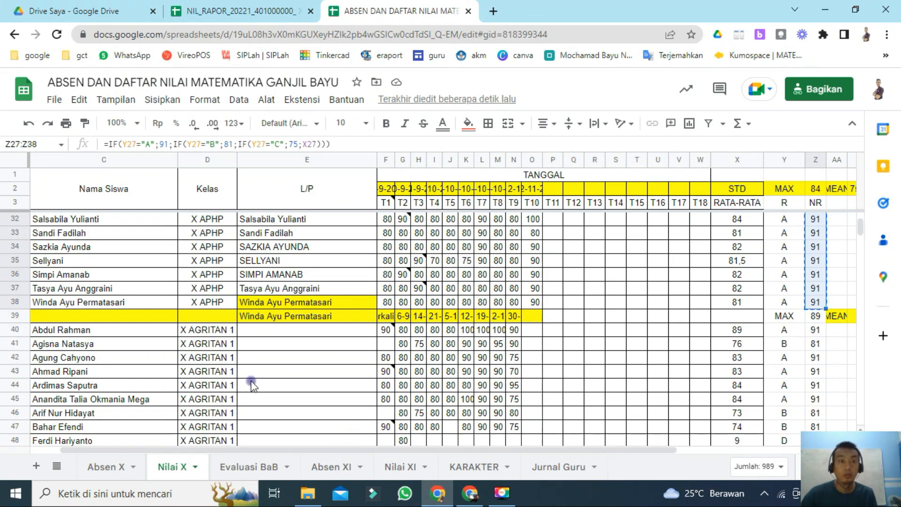
{"action": "left_click", "coordinate": [195, 14]}
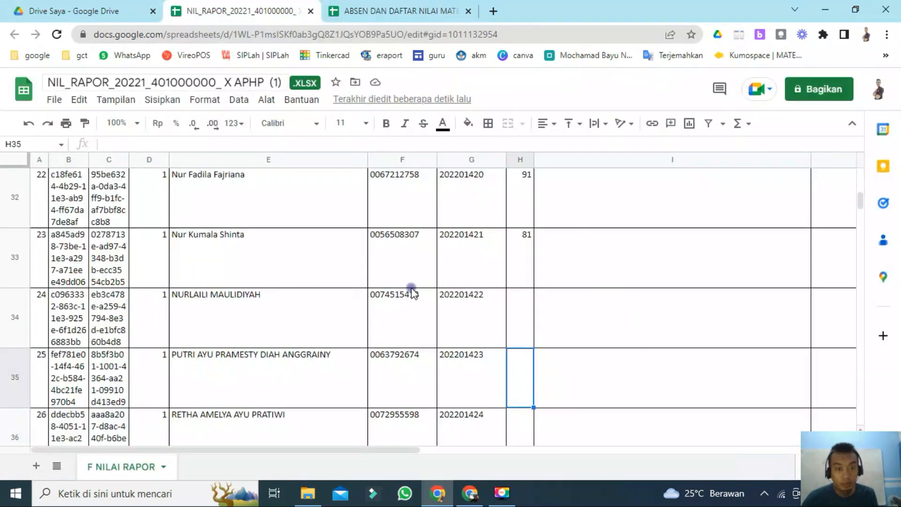
{"action": "left_click", "coordinate": [524, 313]}
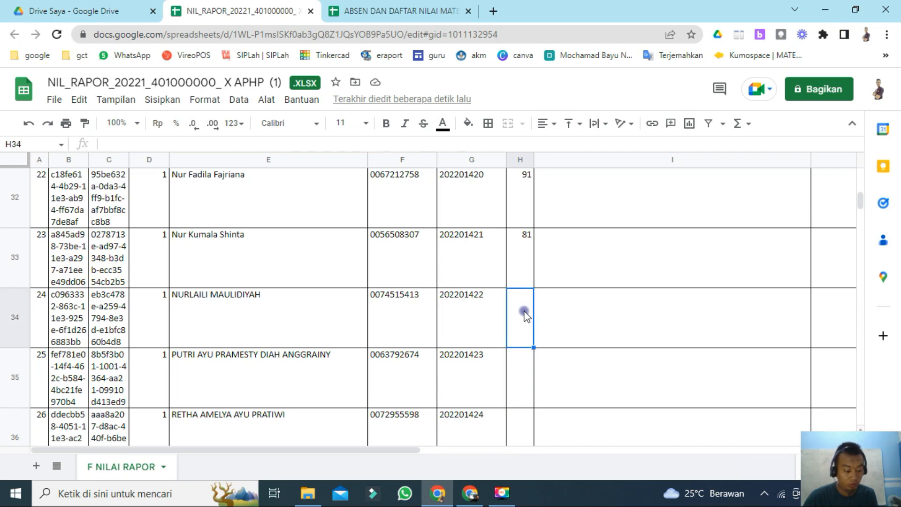
{"action": "left_click", "coordinate": [526, 374]}
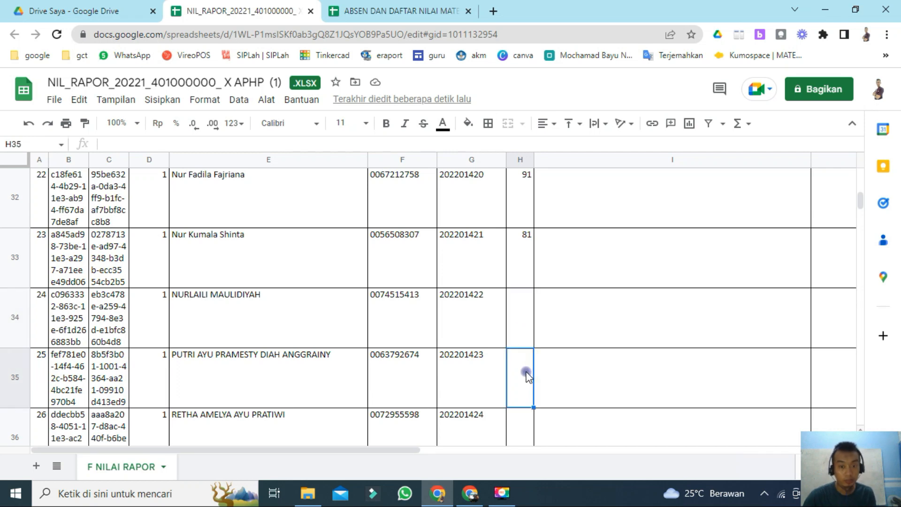
{"action": "key", "text": "ctrl+v"}
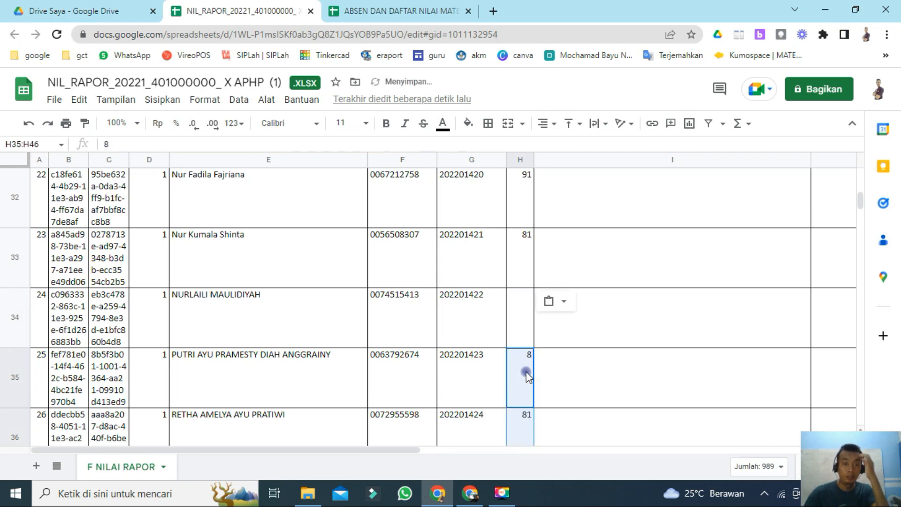
Step: Enter 8 as the NILAI score for the student in template row 34
{"action": "left_click", "coordinate": [525, 330]}
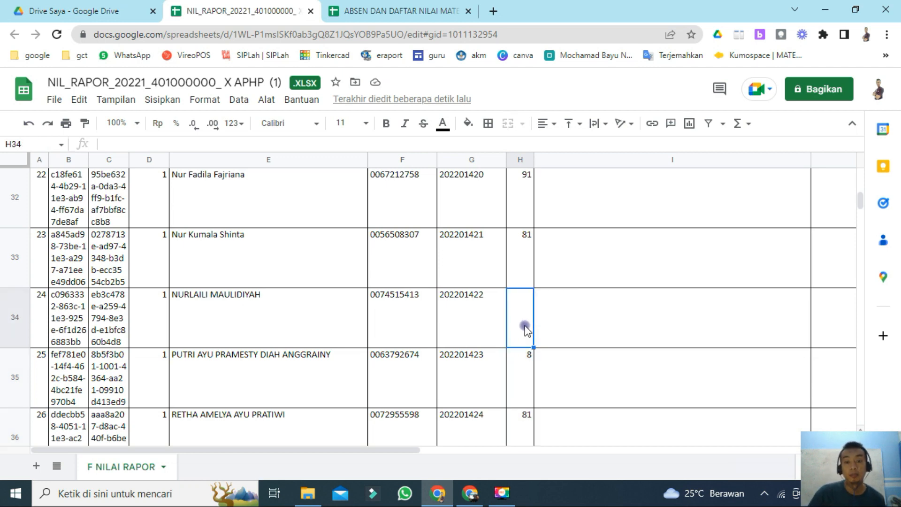
{"action": "type", "text": "8"}
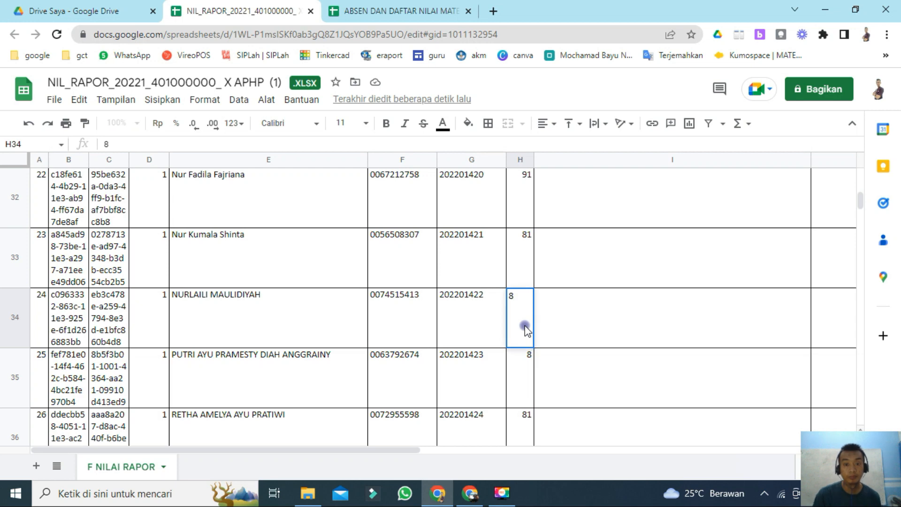
{"action": "key", "text": "Return"}
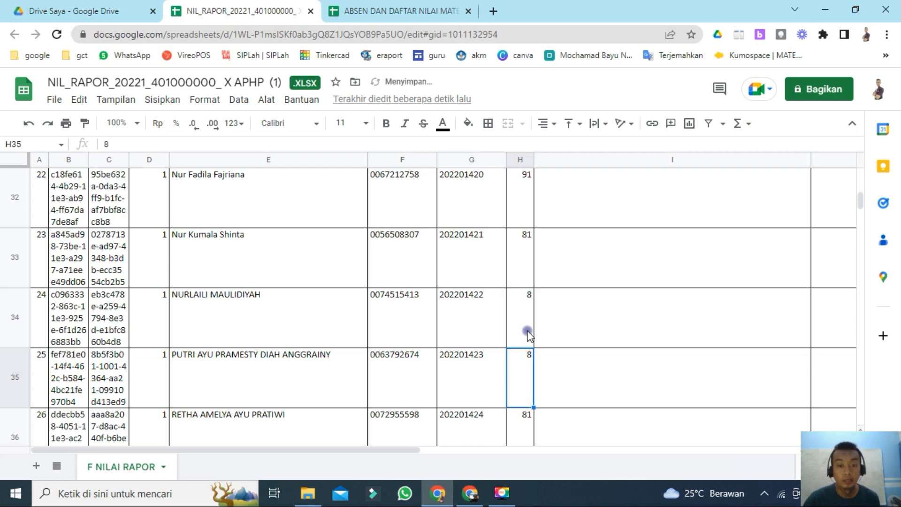
Step: Scroll through the template to review the completed NILAI column
{"action": "scroll", "coordinate": [530, 320], "scroll_direction": "down", "scroll_amount": 5}
{"action": "scroll", "coordinate": [535, 305], "scroll_direction": "down", "scroll_amount": 10}
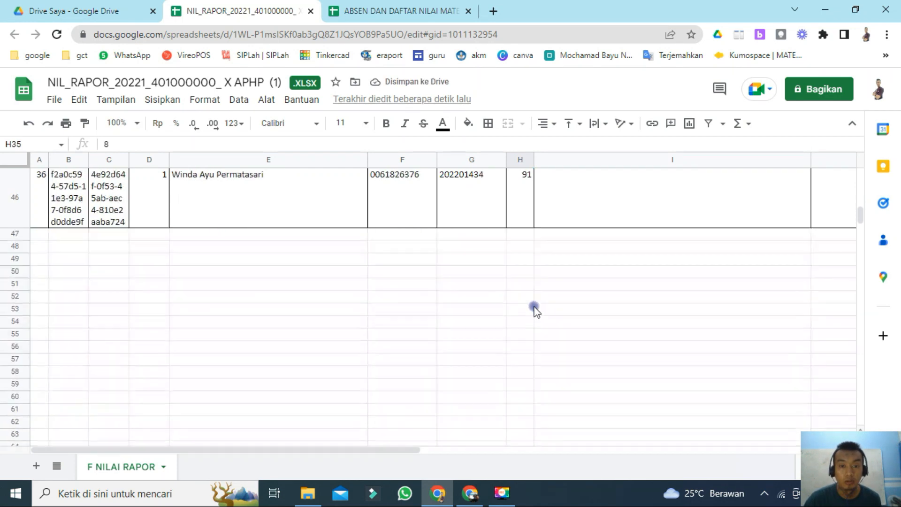
{"action": "scroll", "coordinate": [535, 308], "scroll_direction": "up", "scroll_amount": 10}
{"action": "scroll", "coordinate": [537, 310], "scroll_direction": "up", "scroll_amount": 15}
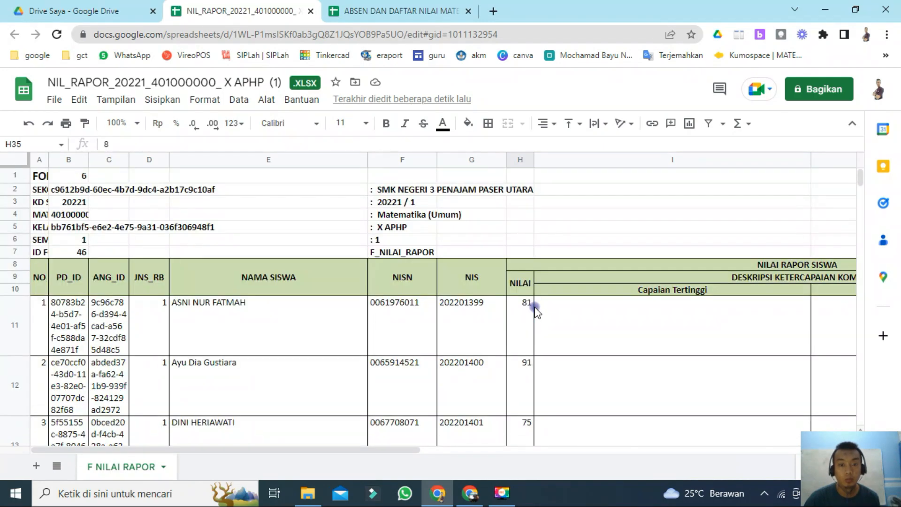
{"action": "left_click", "coordinate": [568, 229]}
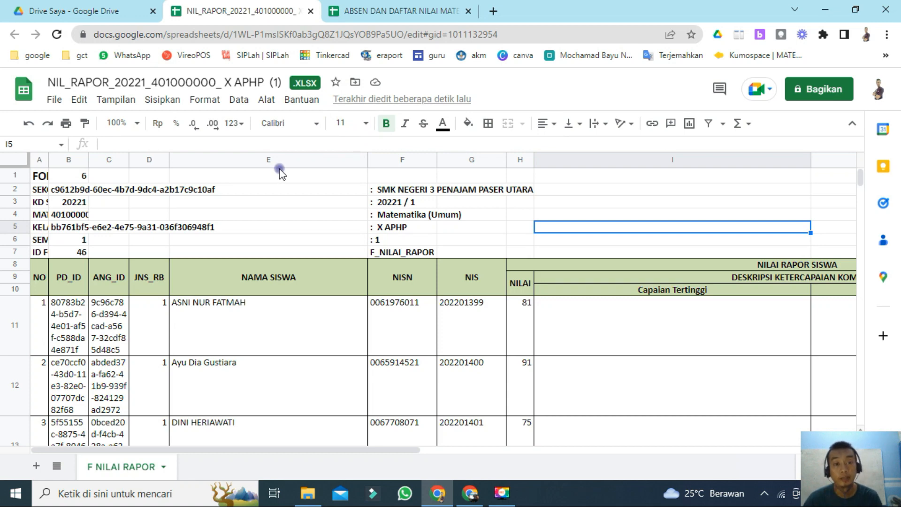
Step: Close the template and, in Rapor SP's Import Nilai Rapor page, choose NIL_RAPOR_20221_401000000_ X APHP (1).xlsx from Drive Saya
{"action": "left_click", "coordinate": [310, 12]}
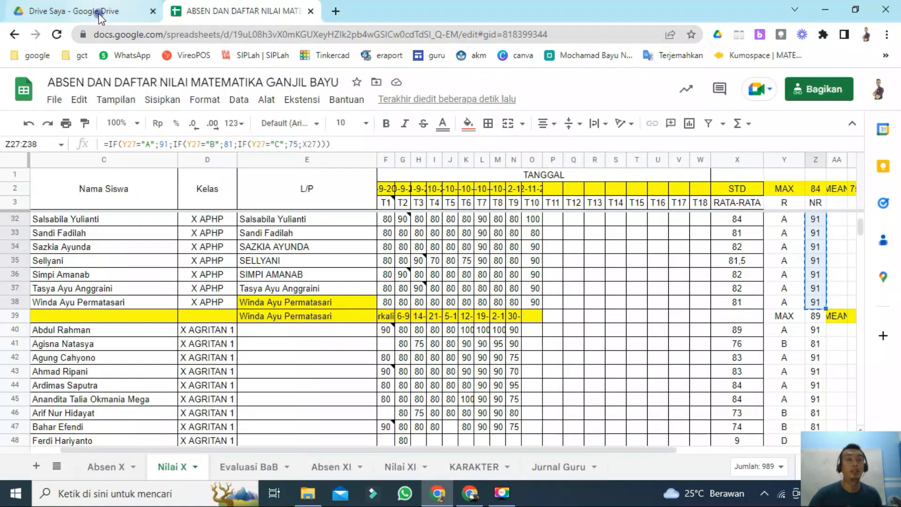
{"action": "left_click", "coordinate": [471, 495]}
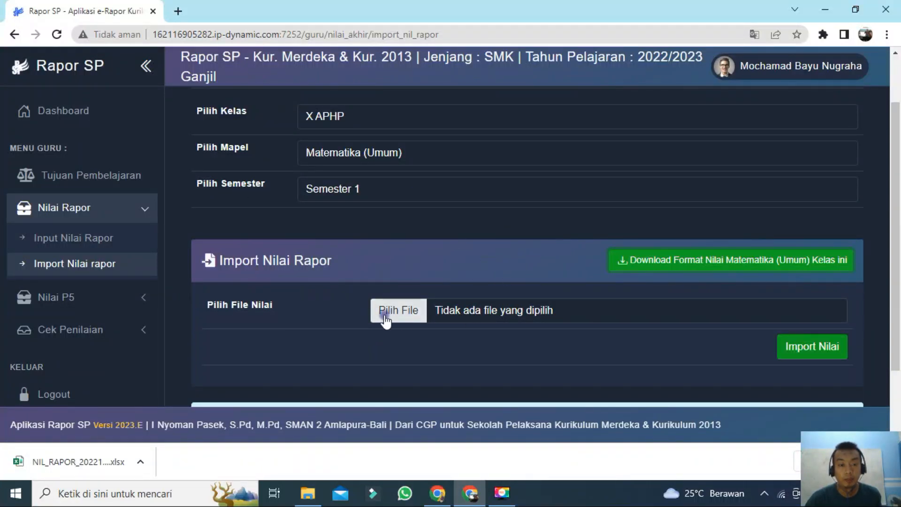
{"action": "left_click", "coordinate": [415, 313]}
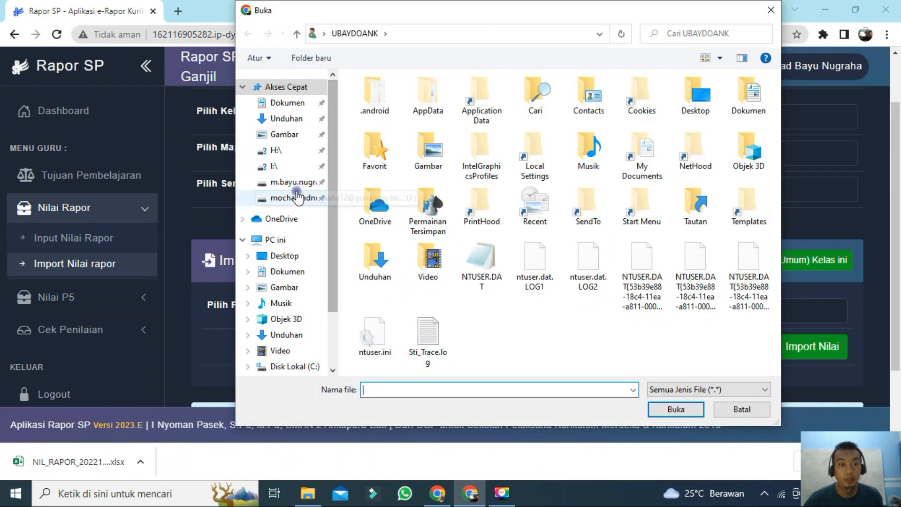
{"action": "left_click", "coordinate": [295, 187]}
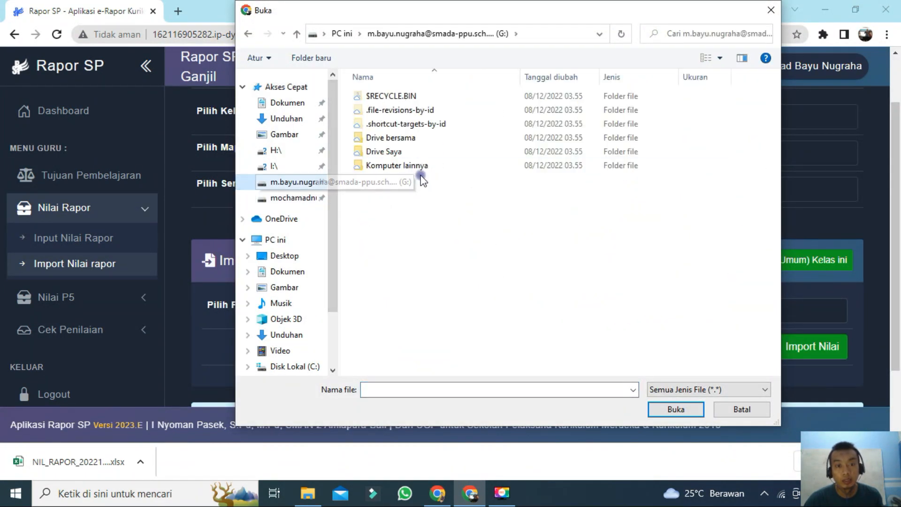
{"action": "double_click", "coordinate": [404, 149]}
{"action": "scroll", "coordinate": [494, 213], "scroll_direction": "down", "scroll_amount": 8}
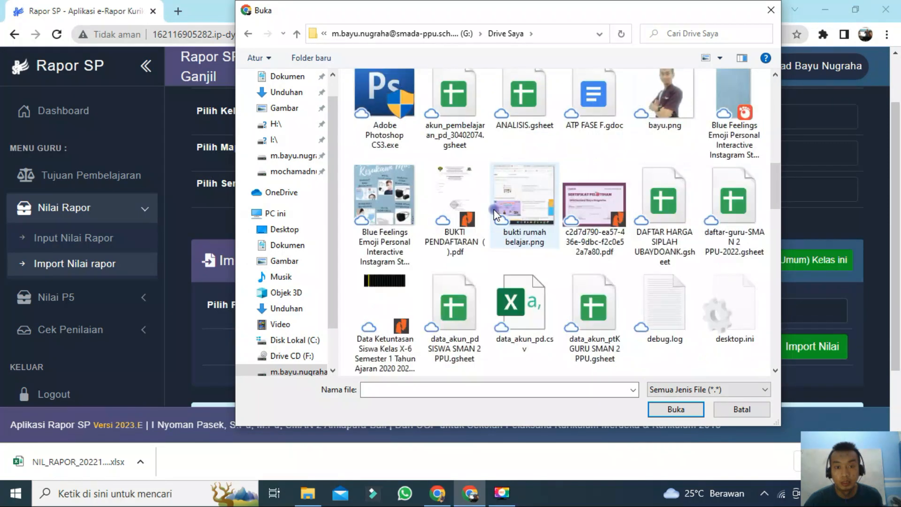
{"action": "scroll", "coordinate": [569, 277], "scroll_direction": "down", "scroll_amount": 2}
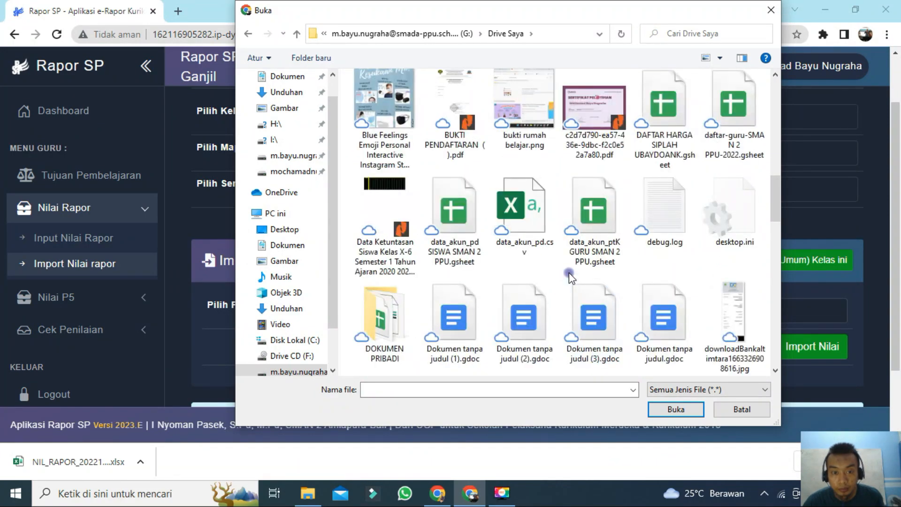
{"action": "scroll", "coordinate": [570, 277], "scroll_direction": "down", "scroll_amount": 4}
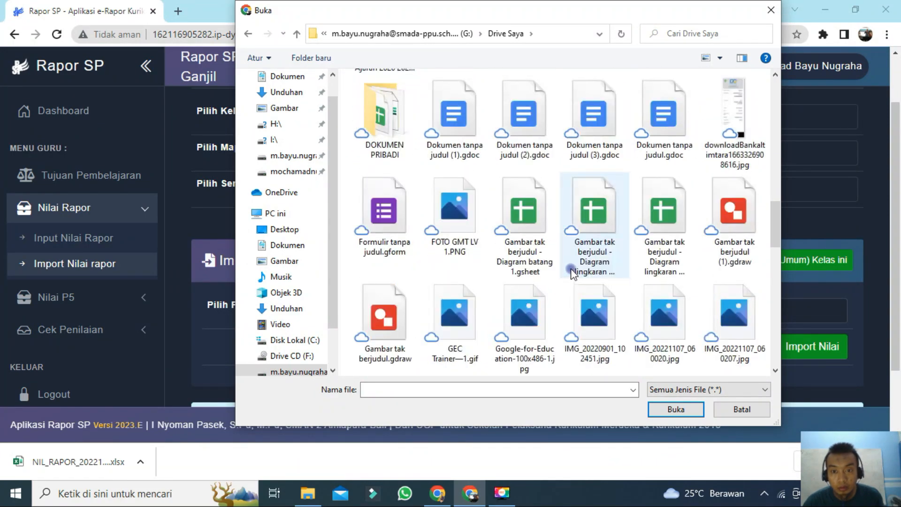
{"action": "scroll", "coordinate": [572, 270], "scroll_direction": "down", "scroll_amount": 5}
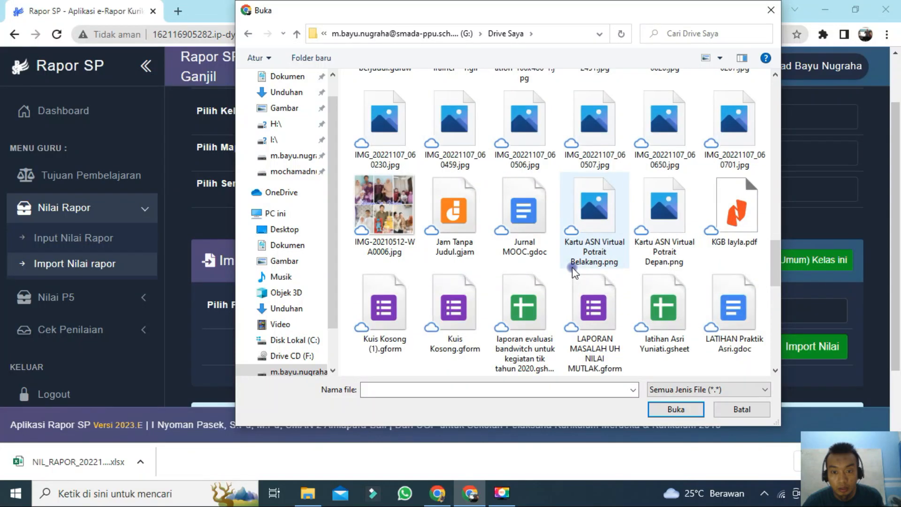
{"action": "scroll", "coordinate": [573, 267], "scroll_direction": "down", "scroll_amount": 4}
{"action": "left_click", "coordinate": [387, 315]}
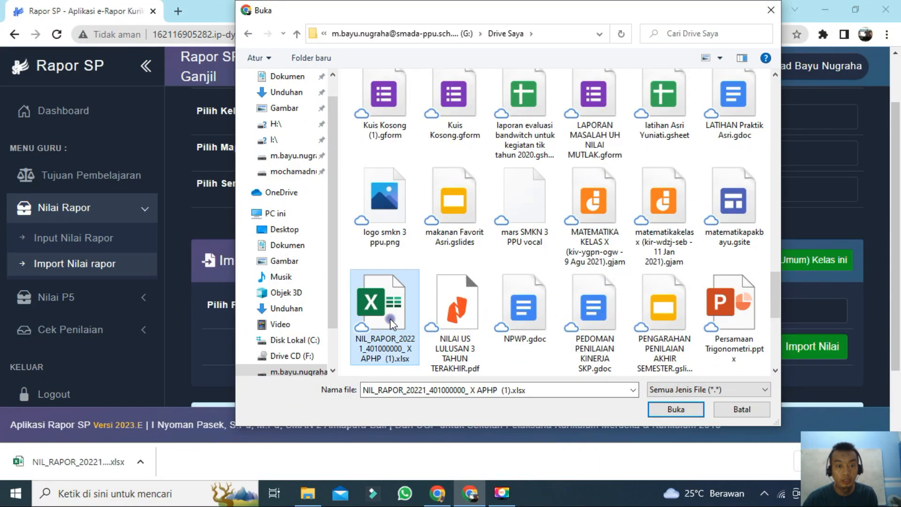
{"action": "left_click", "coordinate": [682, 411]}
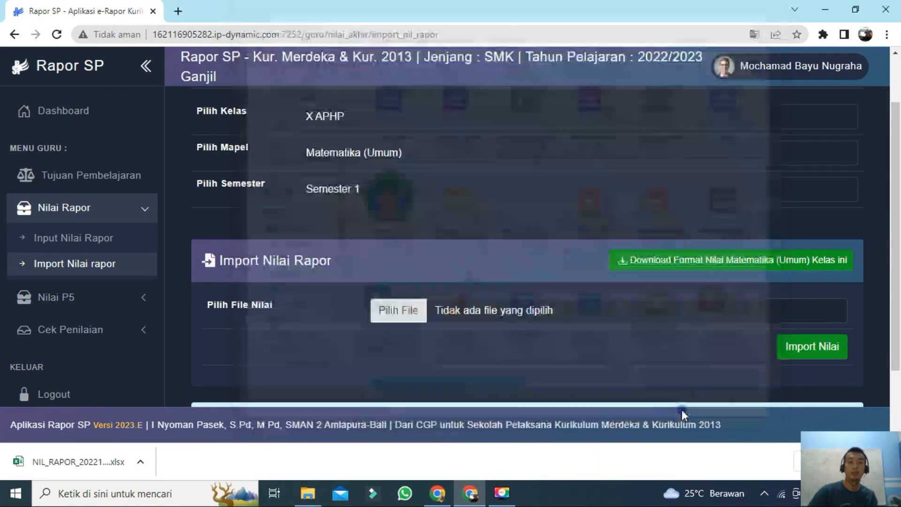
Step: Import the selected score file, then open the Input Nilai Rapor page
{"action": "left_click", "coordinate": [813, 351]}
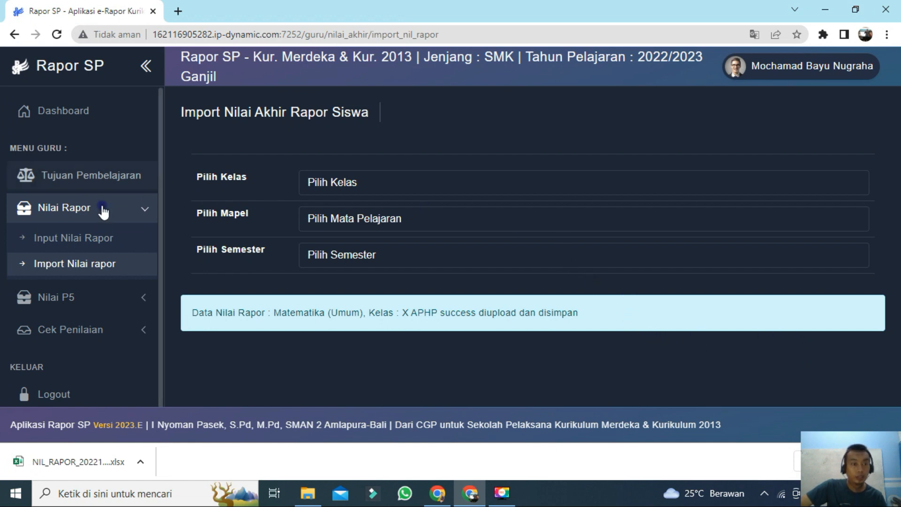
{"action": "left_click", "coordinate": [88, 217]}
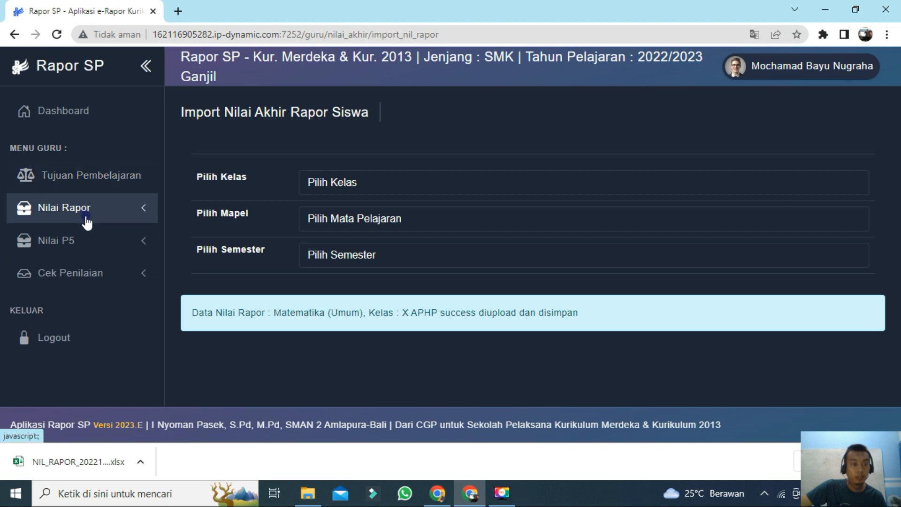
{"action": "left_click", "coordinate": [87, 220]}
{"action": "left_click", "coordinate": [87, 237]}
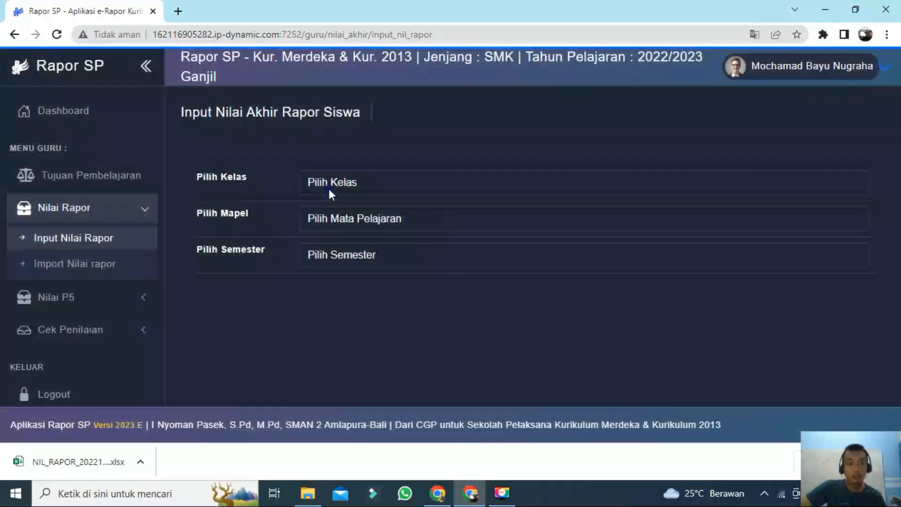
Step: Select class X APHP, subject Matematika (Umum) and Semester 1 to load the report scores
{"action": "left_click", "coordinate": [330, 186]}
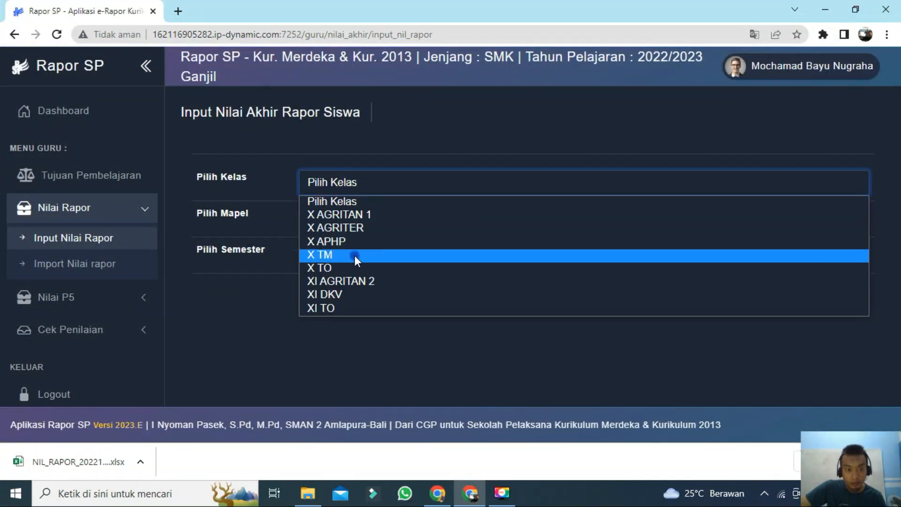
{"action": "left_click", "coordinate": [330, 246]}
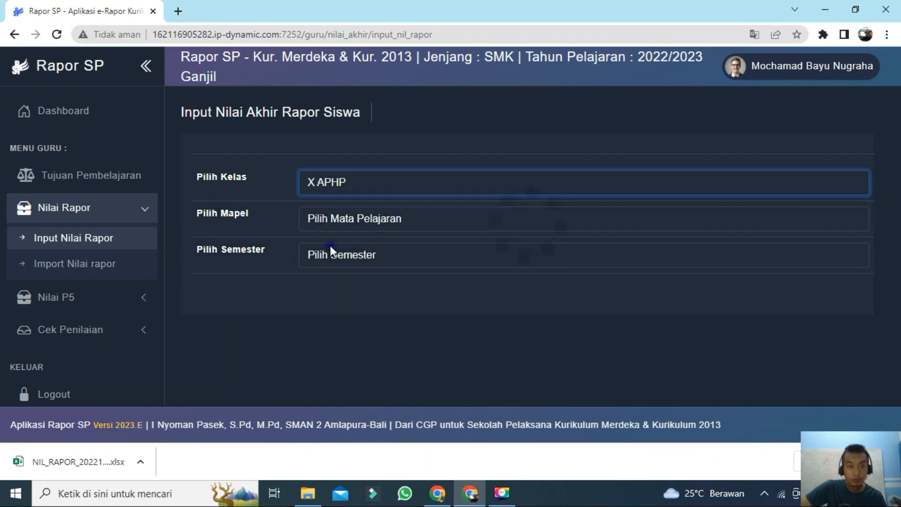
{"action": "left_click", "coordinate": [325, 224]}
{"action": "left_click", "coordinate": [331, 251]}
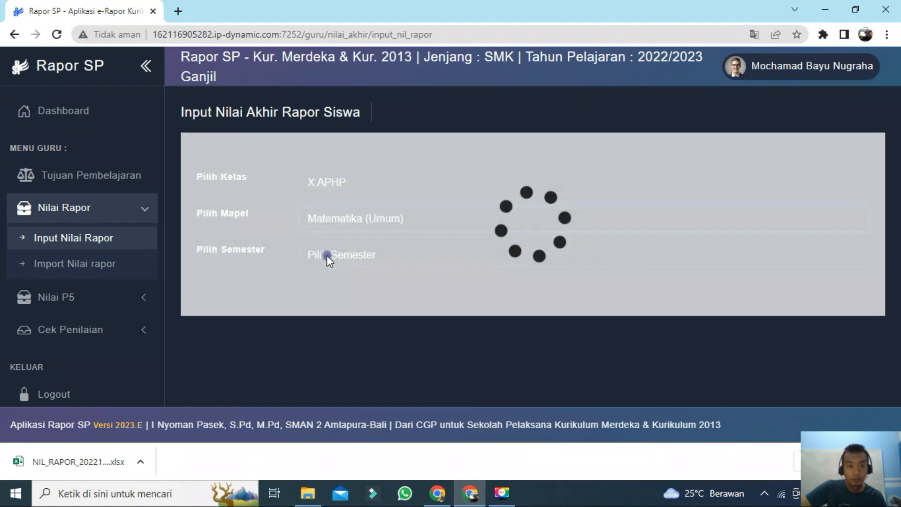
{"action": "left_click", "coordinate": [326, 256]}
{"action": "left_click", "coordinate": [332, 285]}
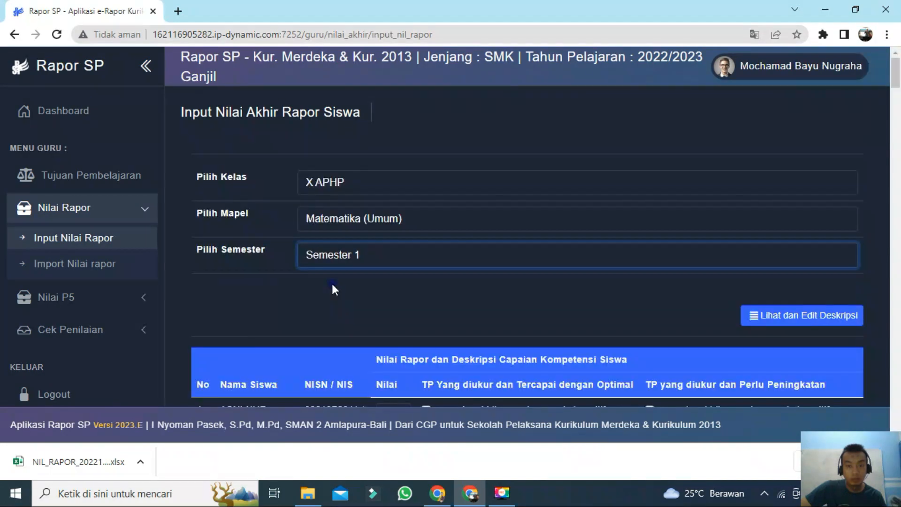
Step: Review the imported scores down the student list and save the score data
{"action": "scroll", "coordinate": [350, 274], "scroll_direction": "down", "scroll_amount": 8}
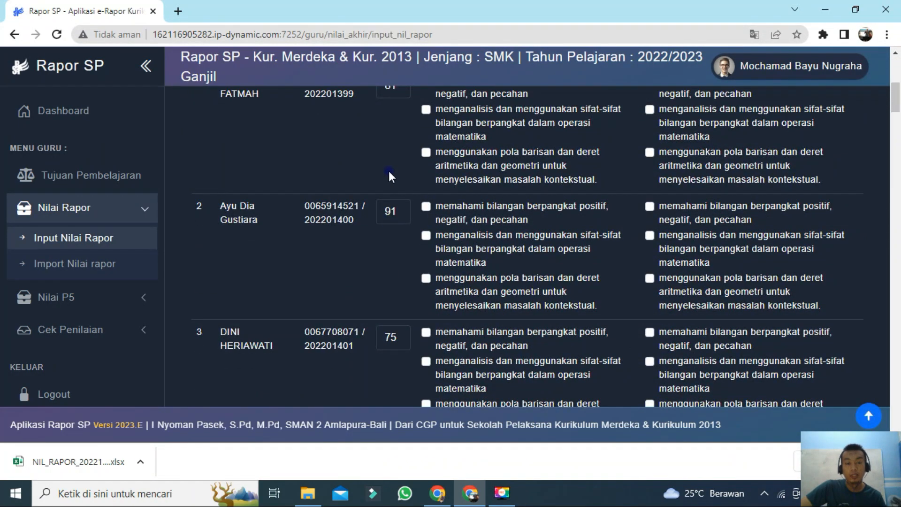
{"action": "scroll", "coordinate": [418, 239], "scroll_direction": "down", "scroll_amount": 15}
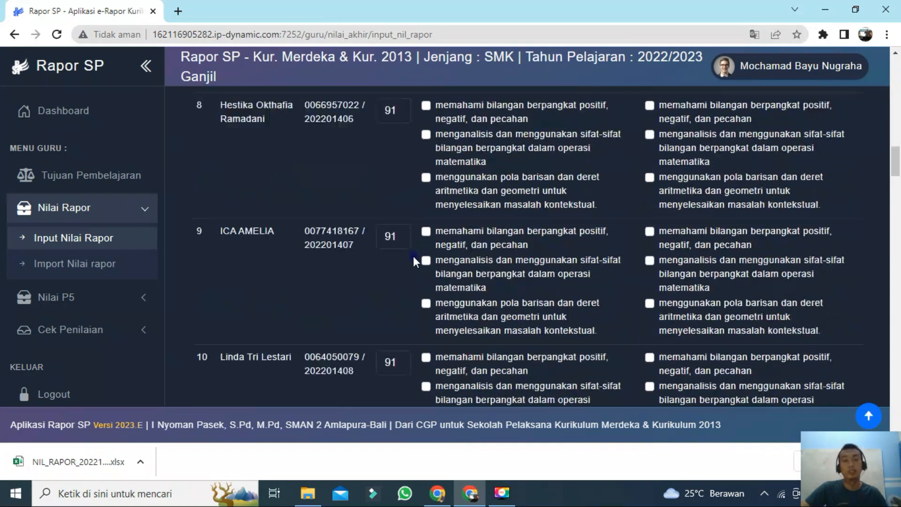
{"action": "scroll", "coordinate": [413, 256], "scroll_direction": "down", "scroll_amount": 19}
{"action": "scroll", "coordinate": [414, 257], "scroll_direction": "up", "scroll_amount": 8}
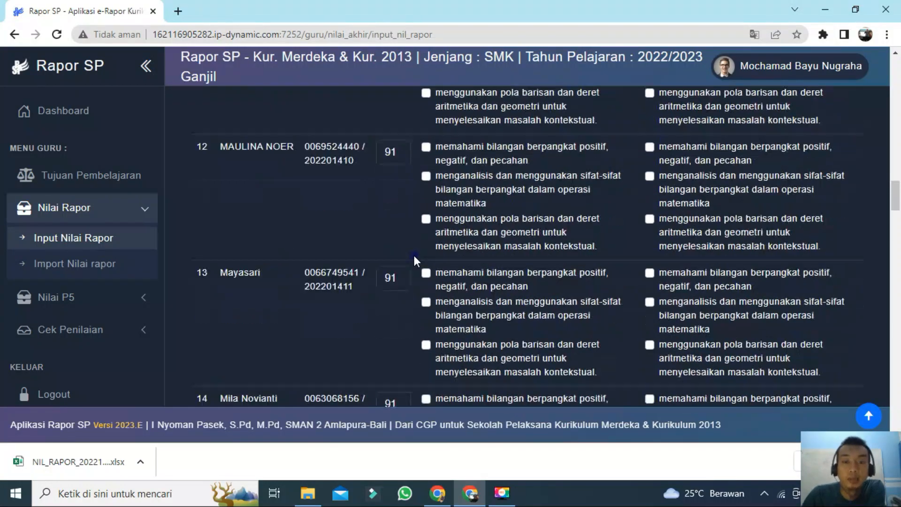
{"action": "scroll", "coordinate": [414, 255], "scroll_direction": "up", "scroll_amount": 20}
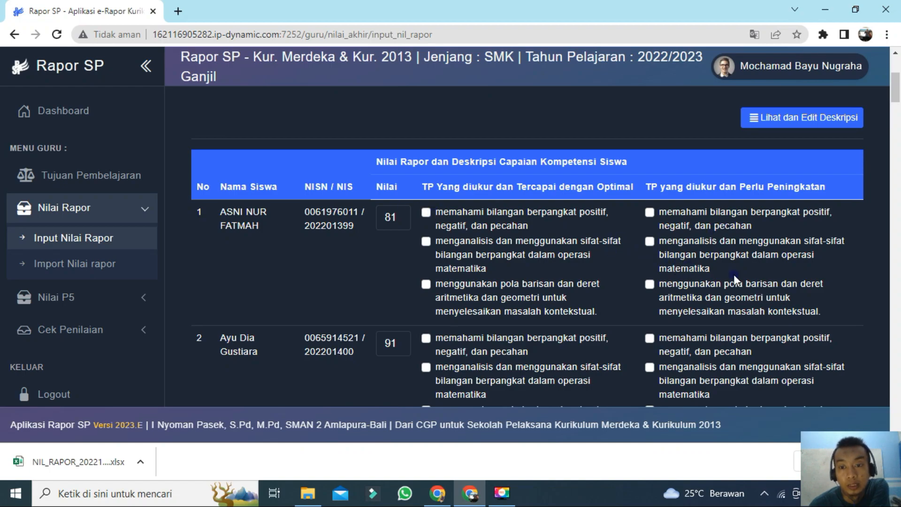
{"action": "scroll", "coordinate": [584, 246], "scroll_direction": "down", "scroll_amount": 20}
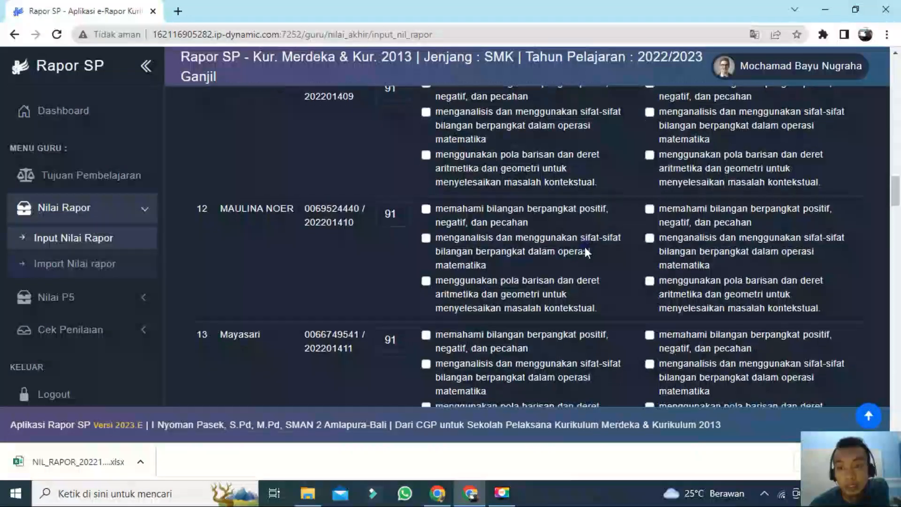
{"action": "scroll", "coordinate": [585, 247], "scroll_direction": "down", "scroll_amount": 20}
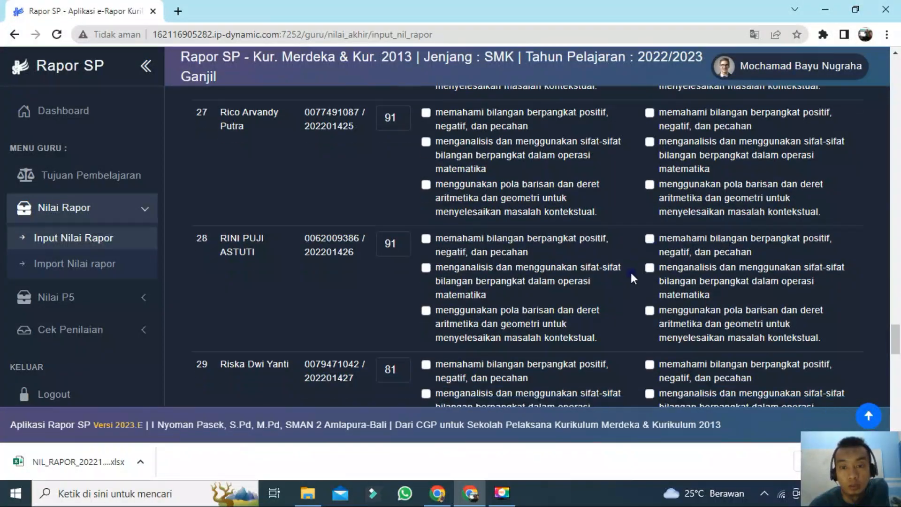
{"action": "scroll", "coordinate": [631, 274], "scroll_direction": "down", "scroll_amount": 7}
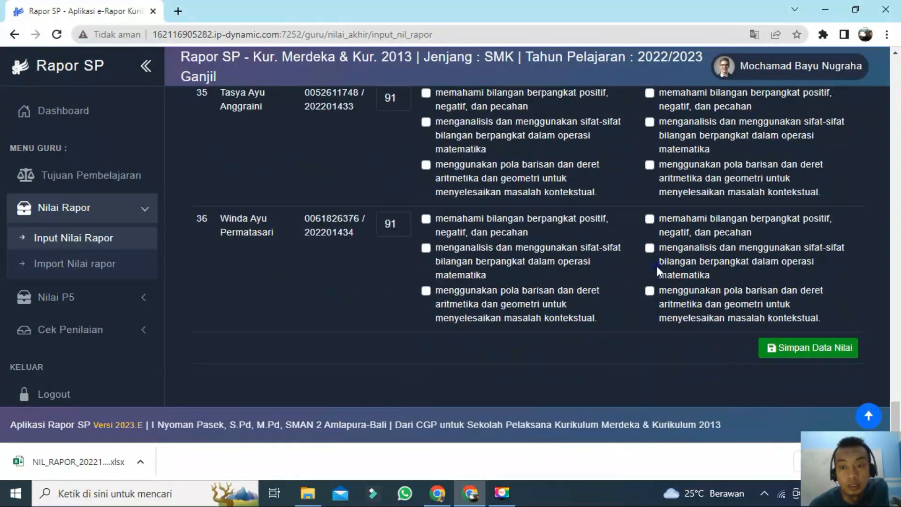
{"action": "left_click", "coordinate": [805, 347]}
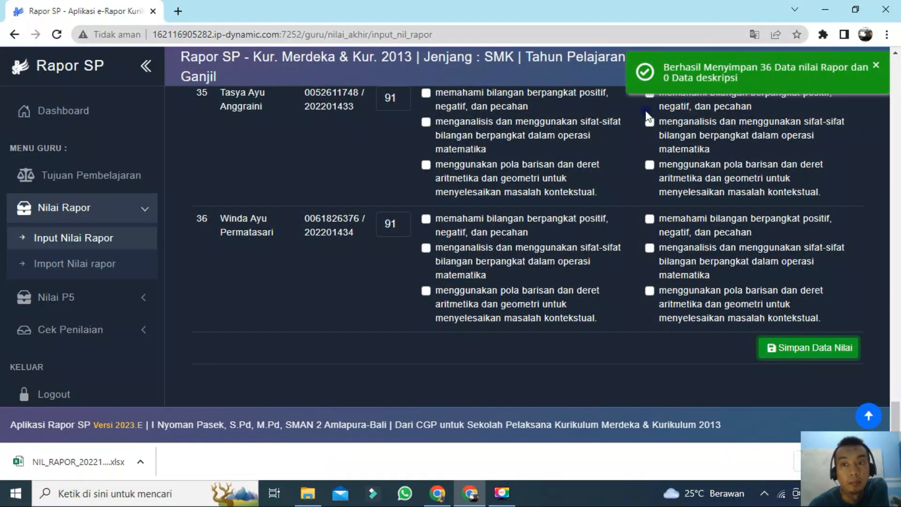